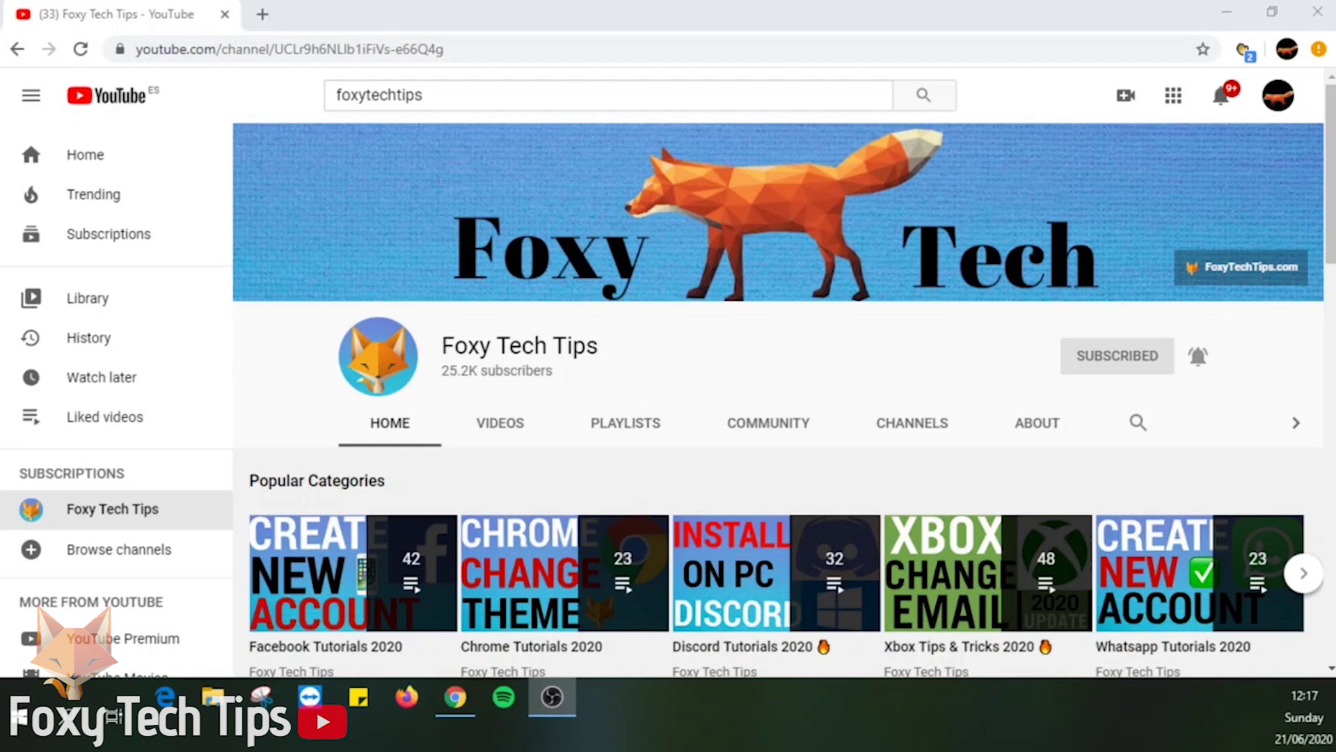
# Load pinterest.com from the address bar and open the account options menu
pyautogui.click(529, 49)
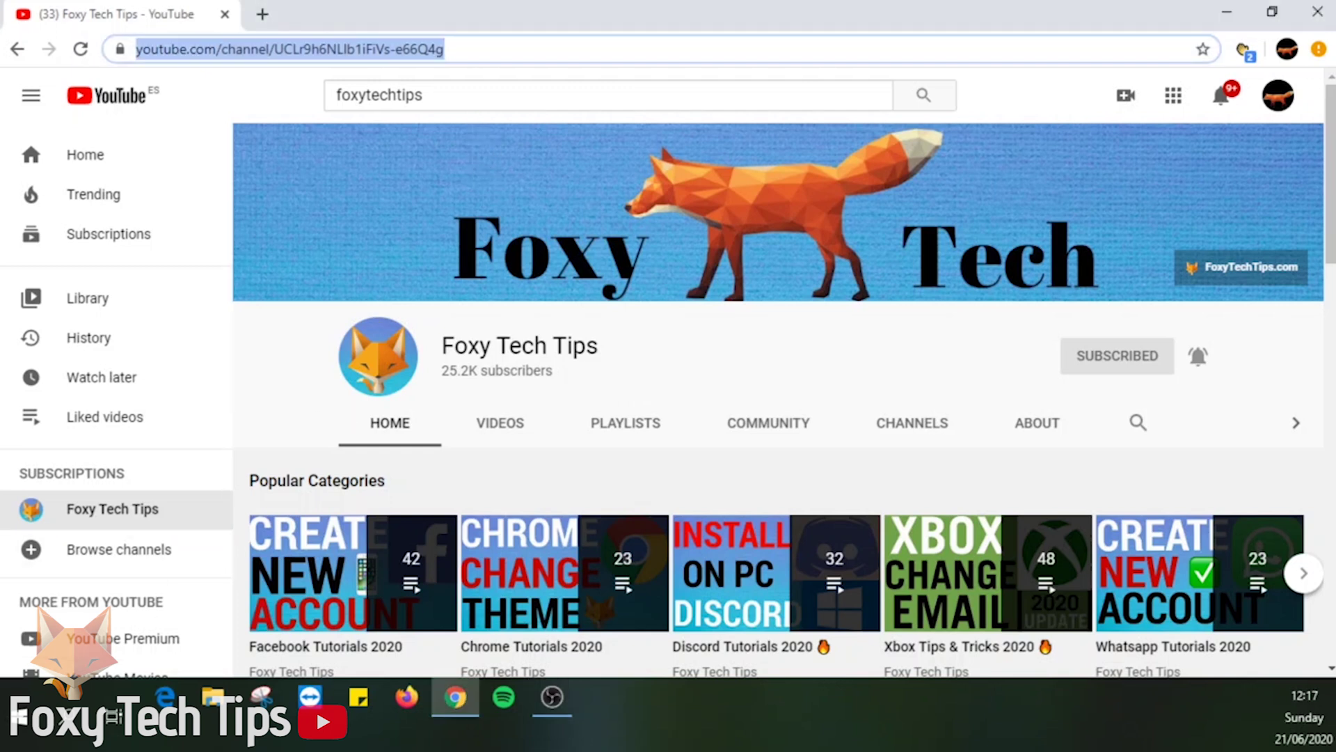
pyautogui.write('pint')
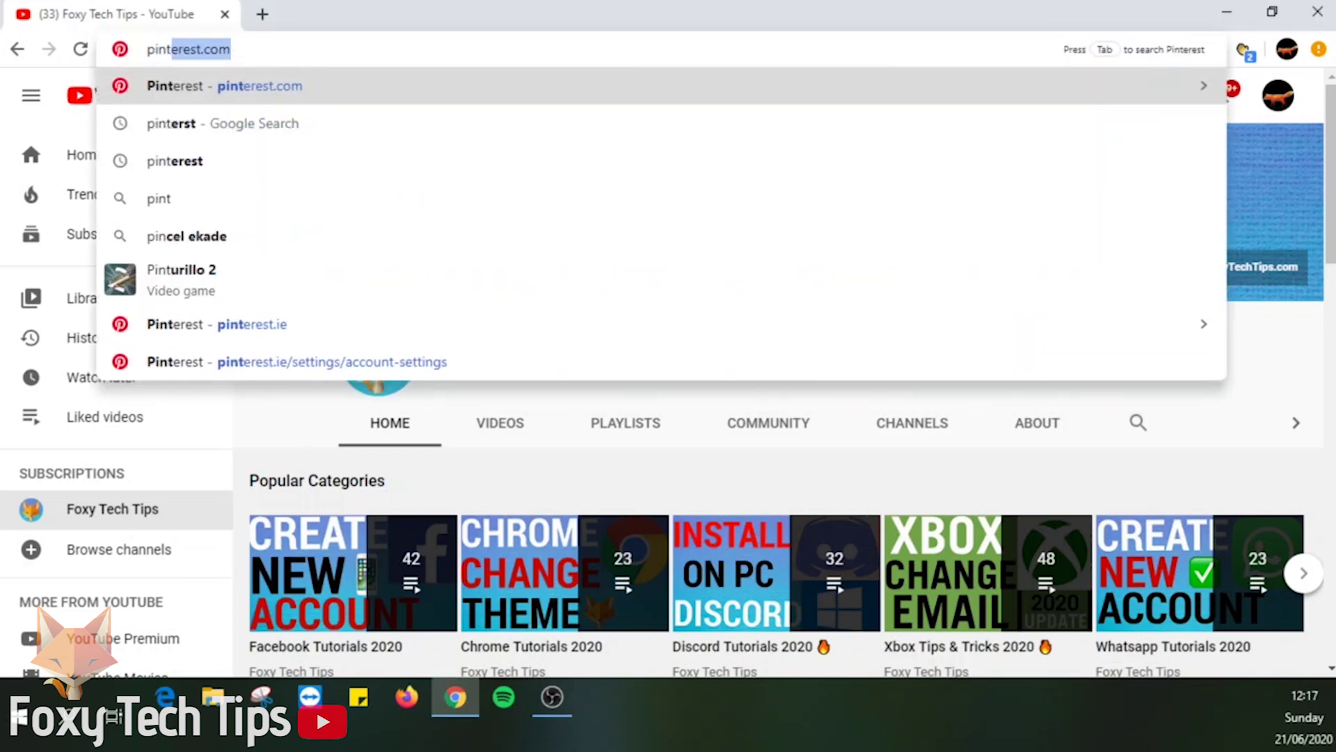
pyautogui.write('er')
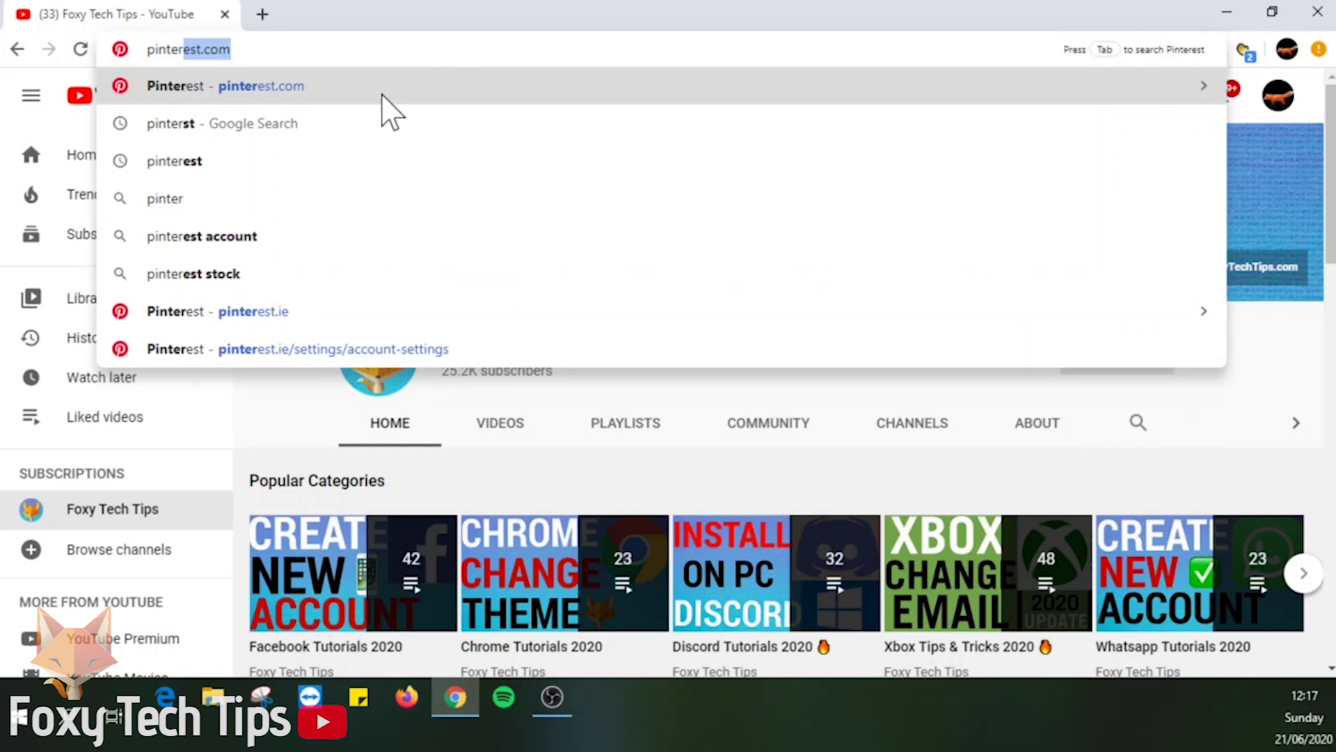
pyautogui.click(382, 95)
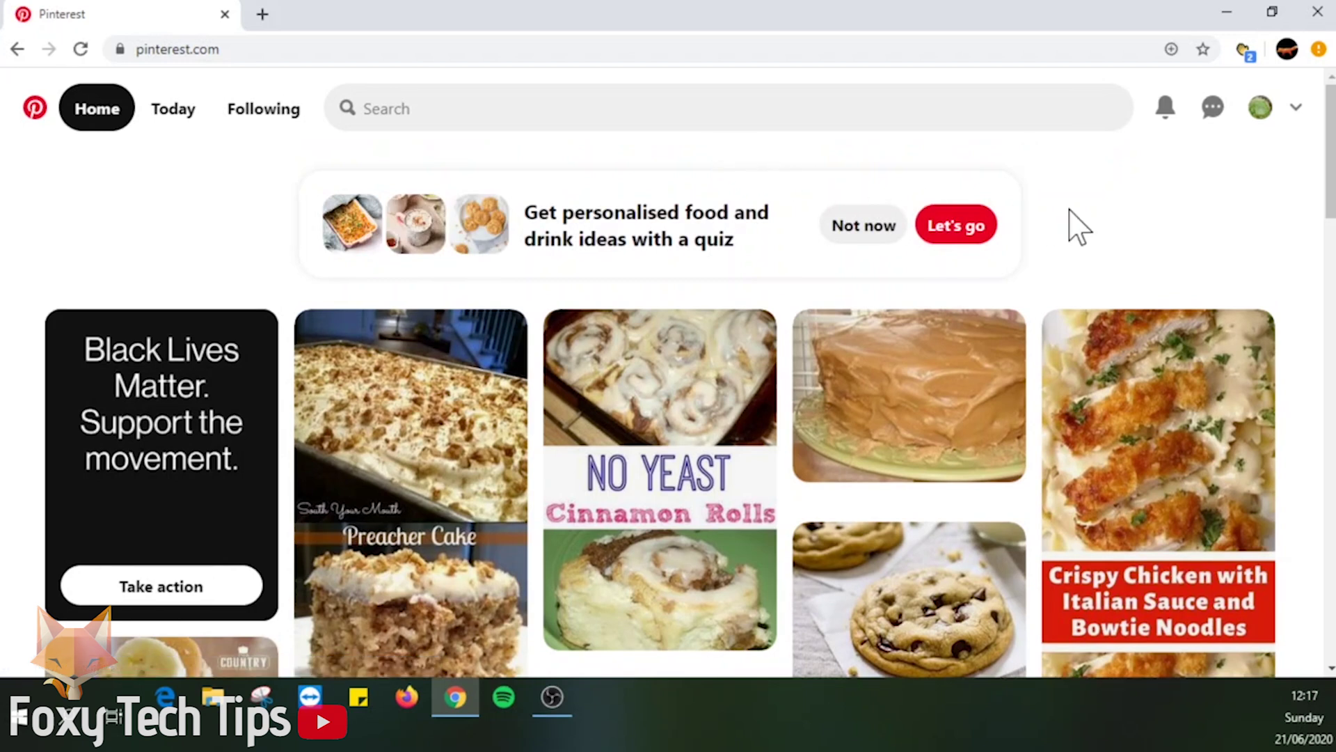
pyautogui.click(1297, 108)
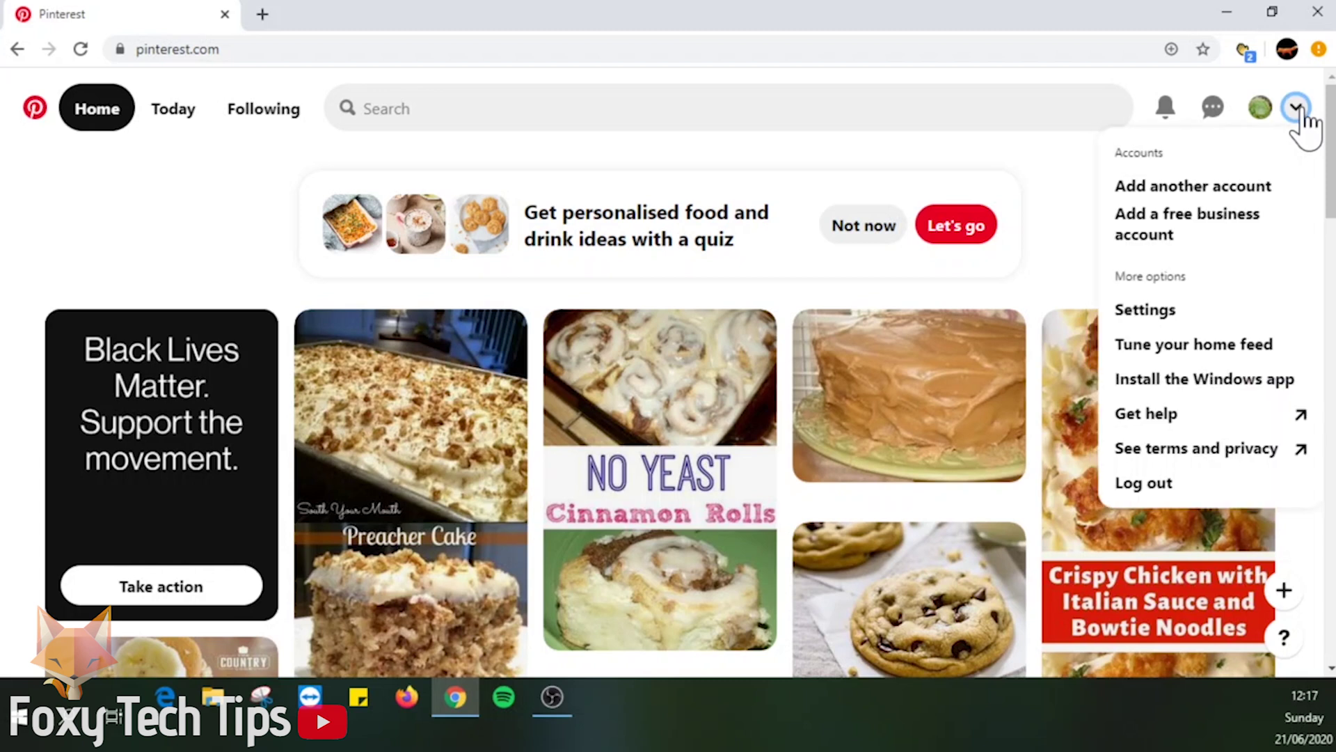
# Under Settings > Notifications > On Pinterest, switch off See activity from other people
pyautogui.click(1215, 320)
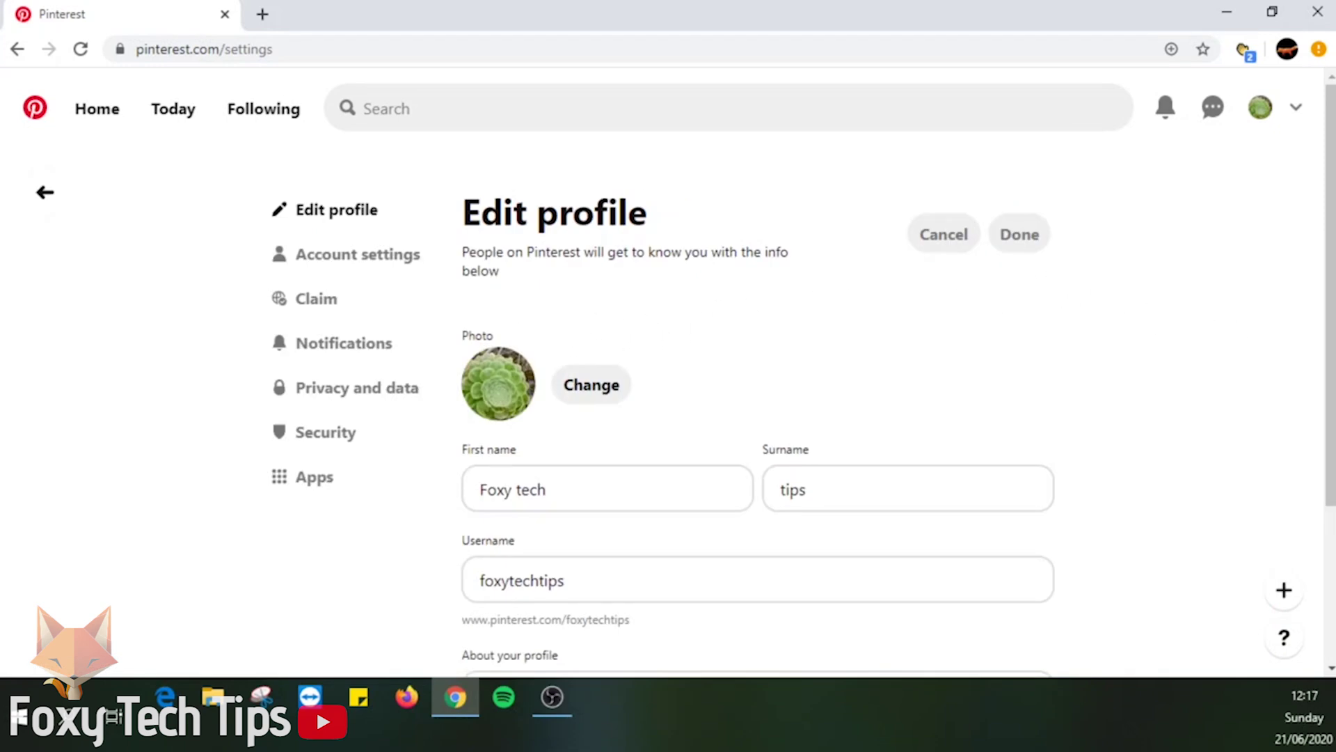
pyautogui.click(346, 358)
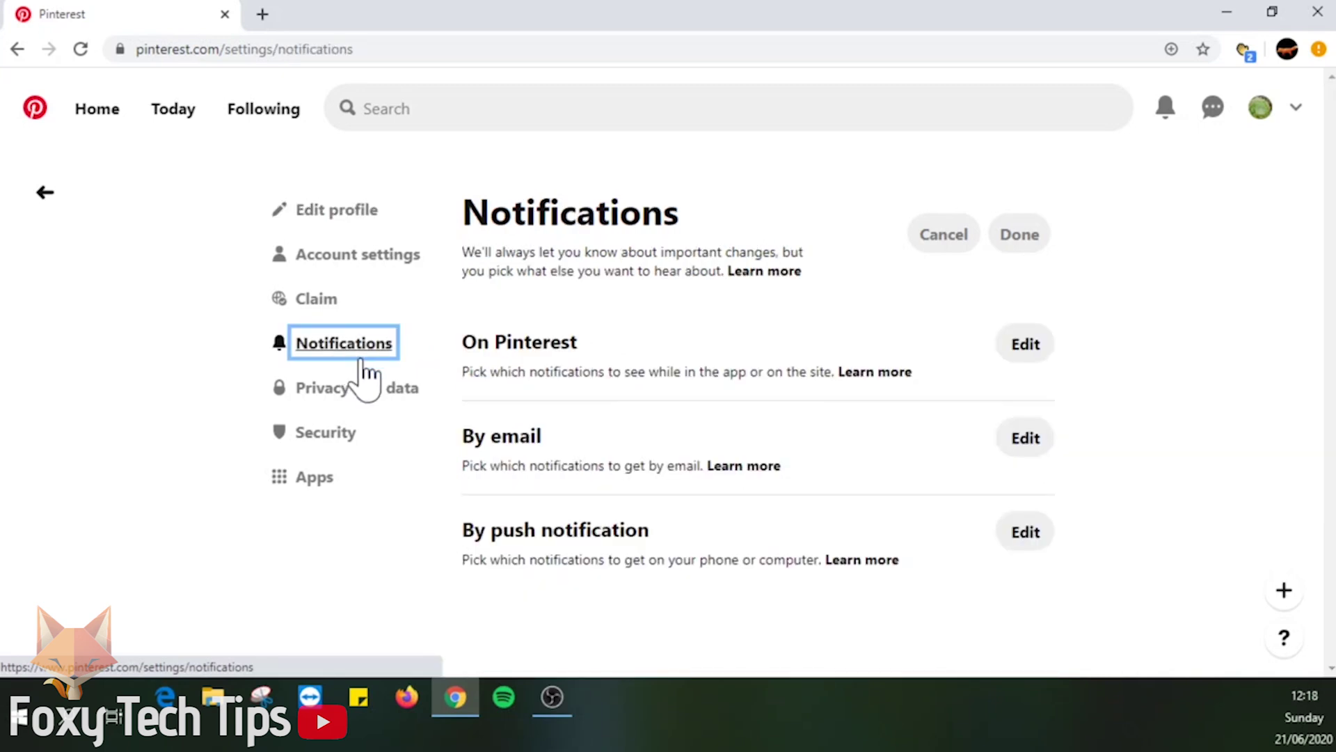
pyautogui.click(1026, 346)
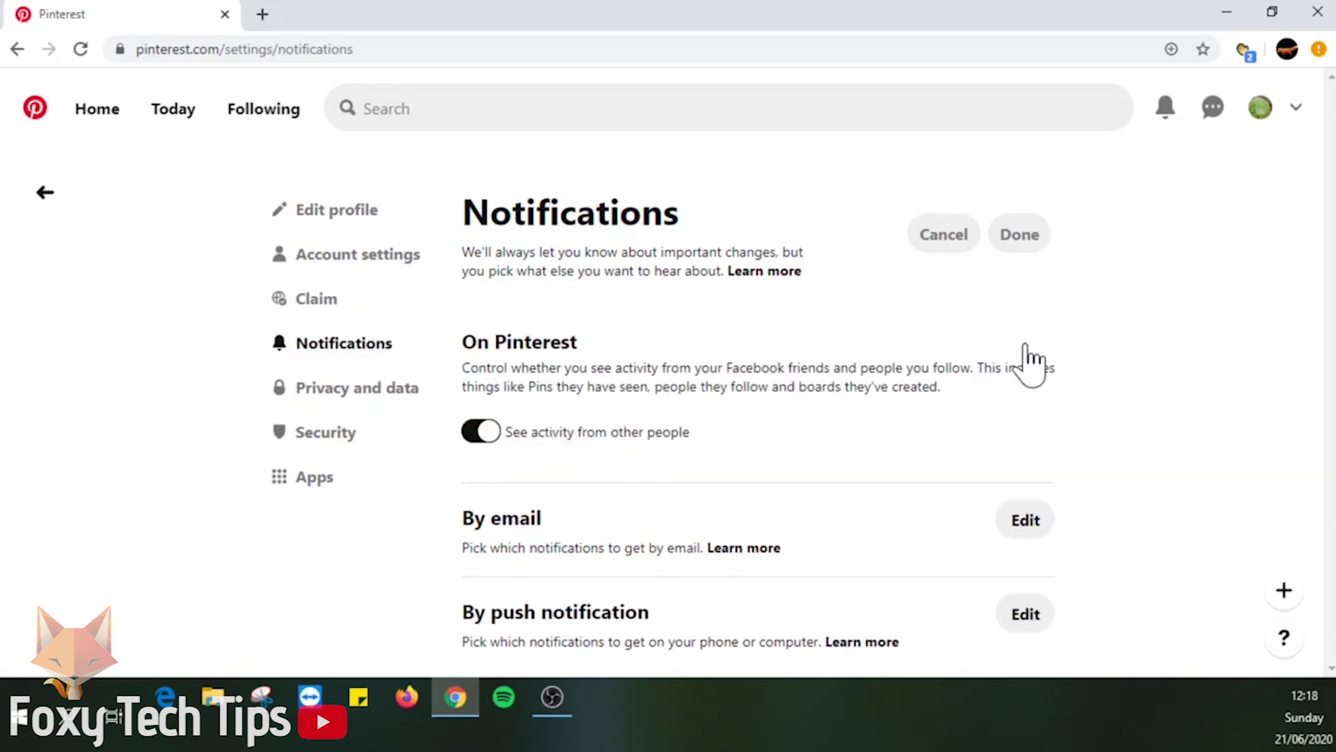
pyautogui.click(481, 435)
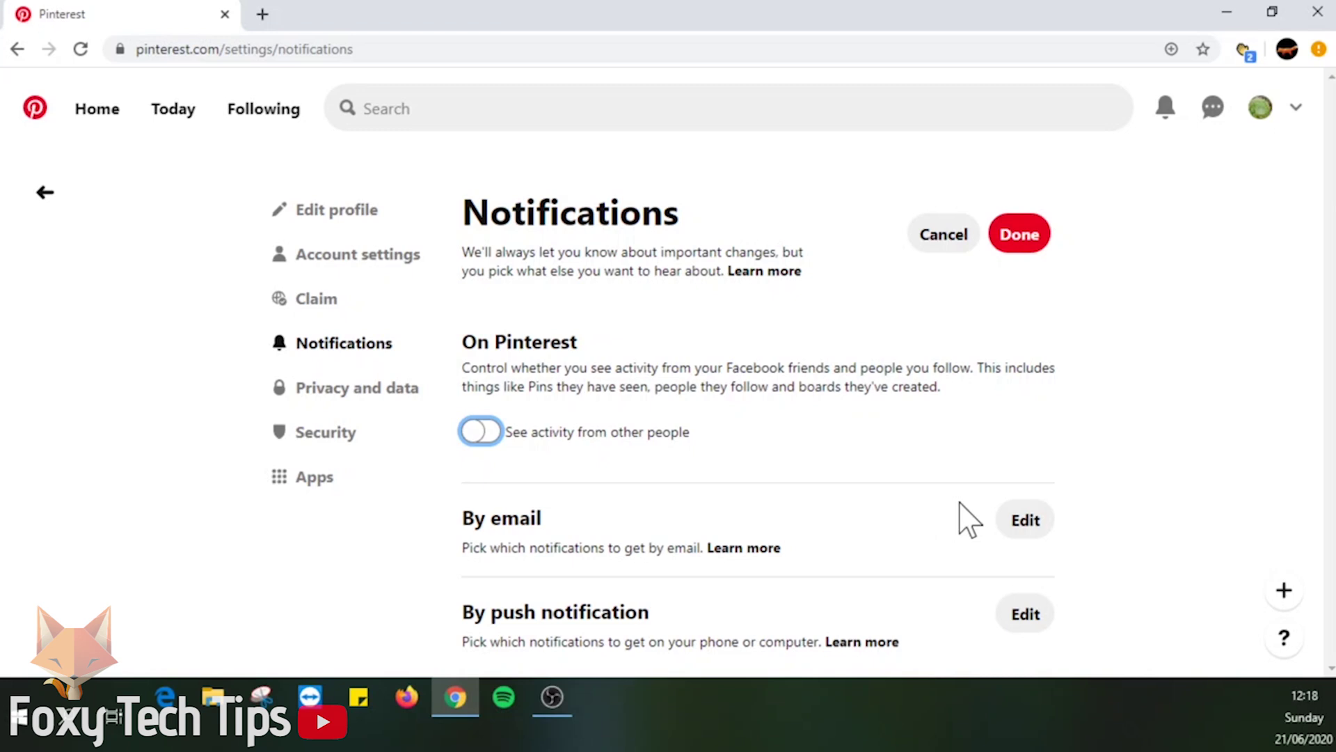
# Uncheck the Activity on your Pins, Boards for you and Topics for you emails
pyautogui.click(1023, 526)
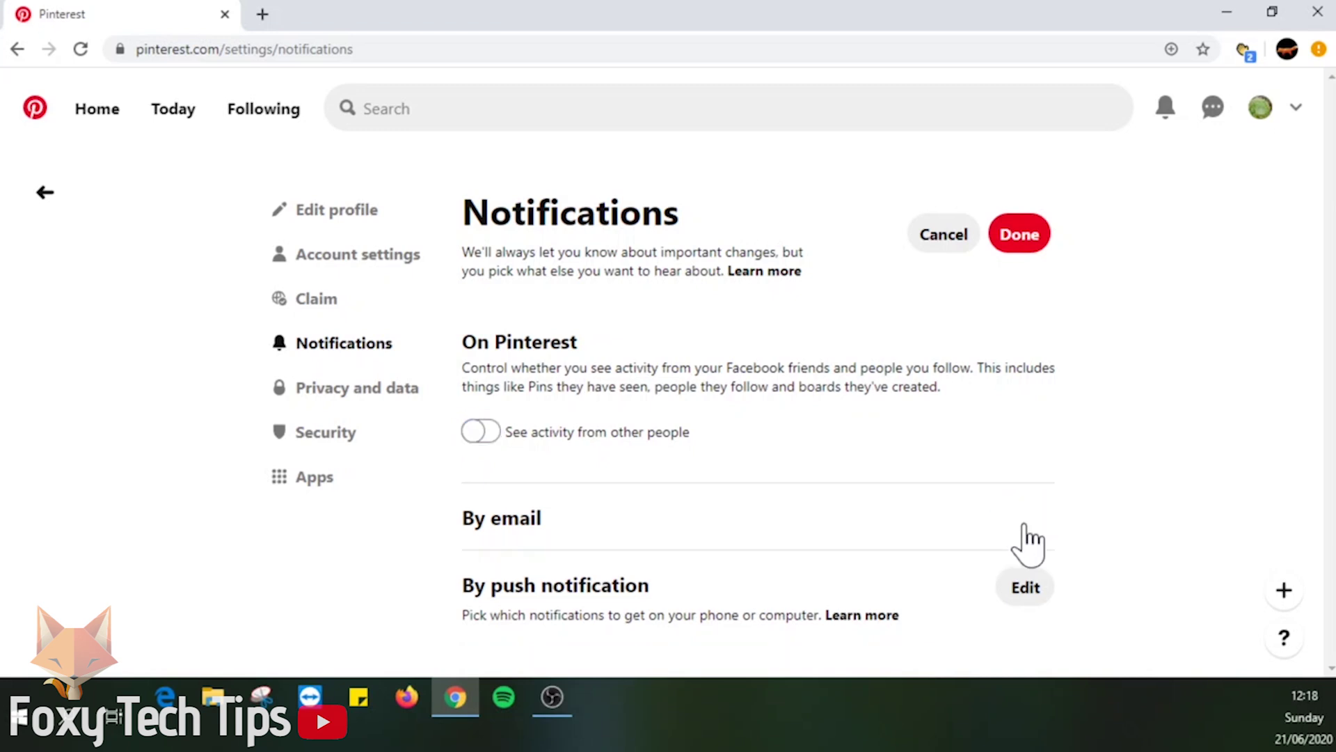
pyautogui.scroll(-3, 878, 512)
pyautogui.scroll(-2, 878, 513)
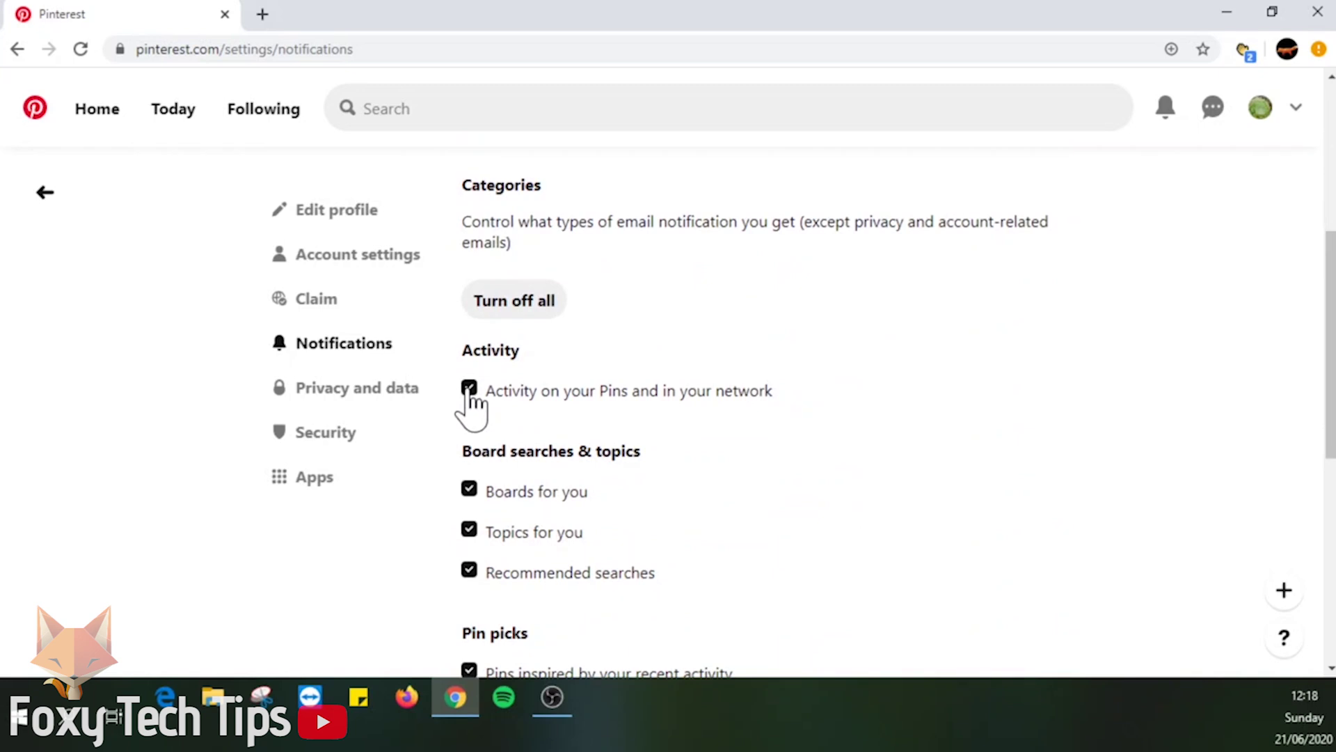
pyautogui.click(469, 389)
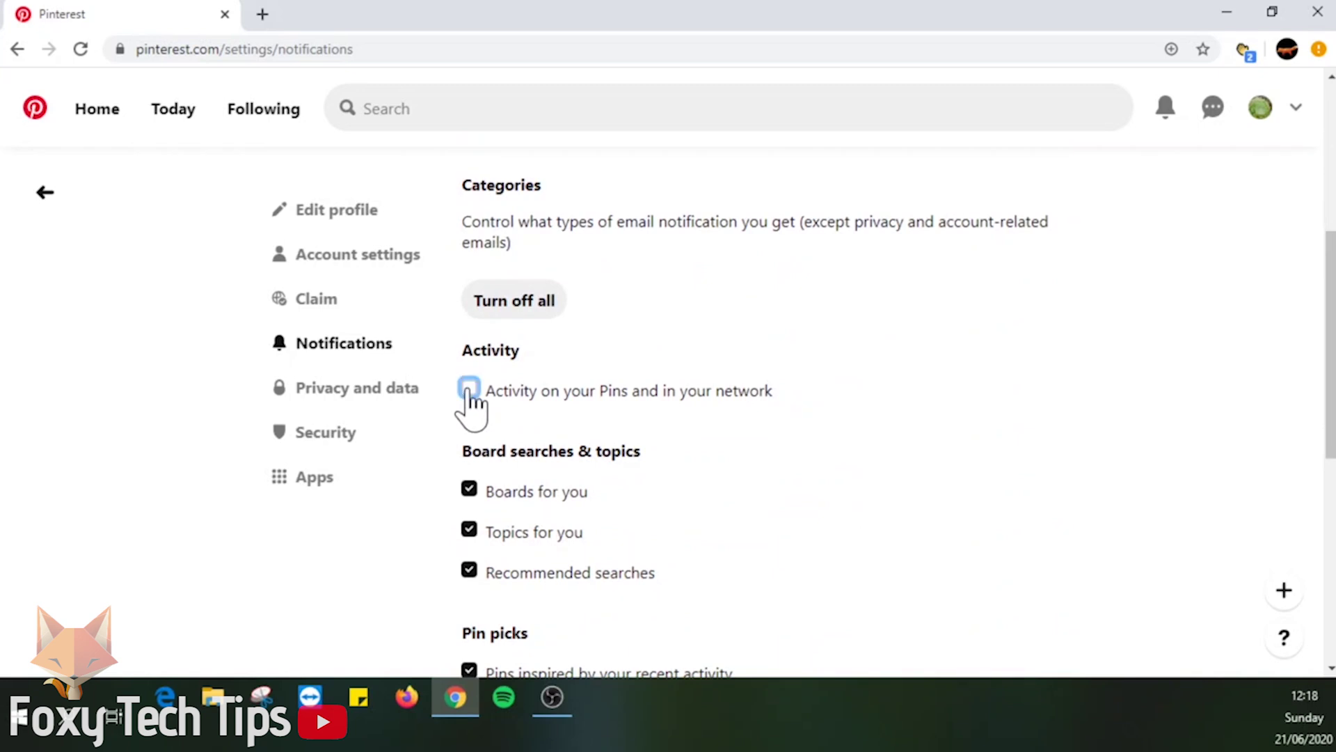
pyautogui.click(470, 490)
pyautogui.click(470, 490)
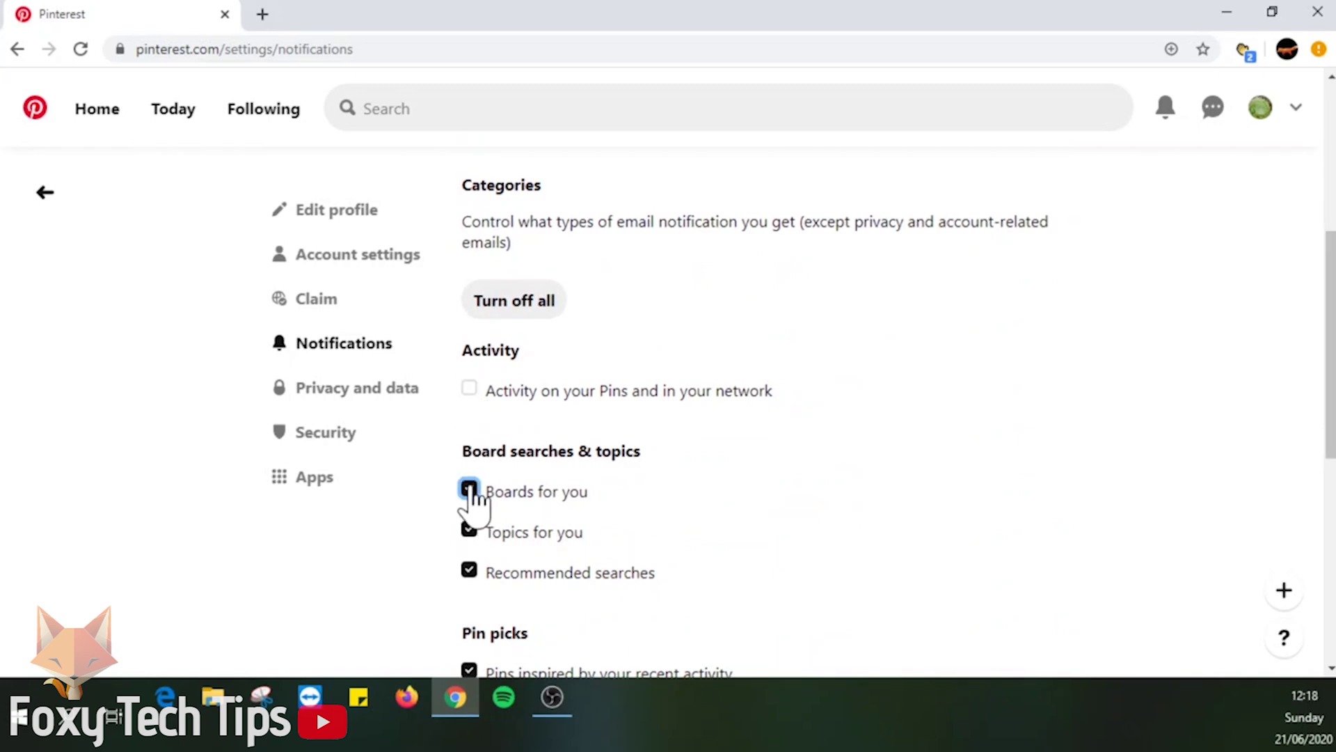
pyautogui.click(470, 490)
pyautogui.click(469, 530)
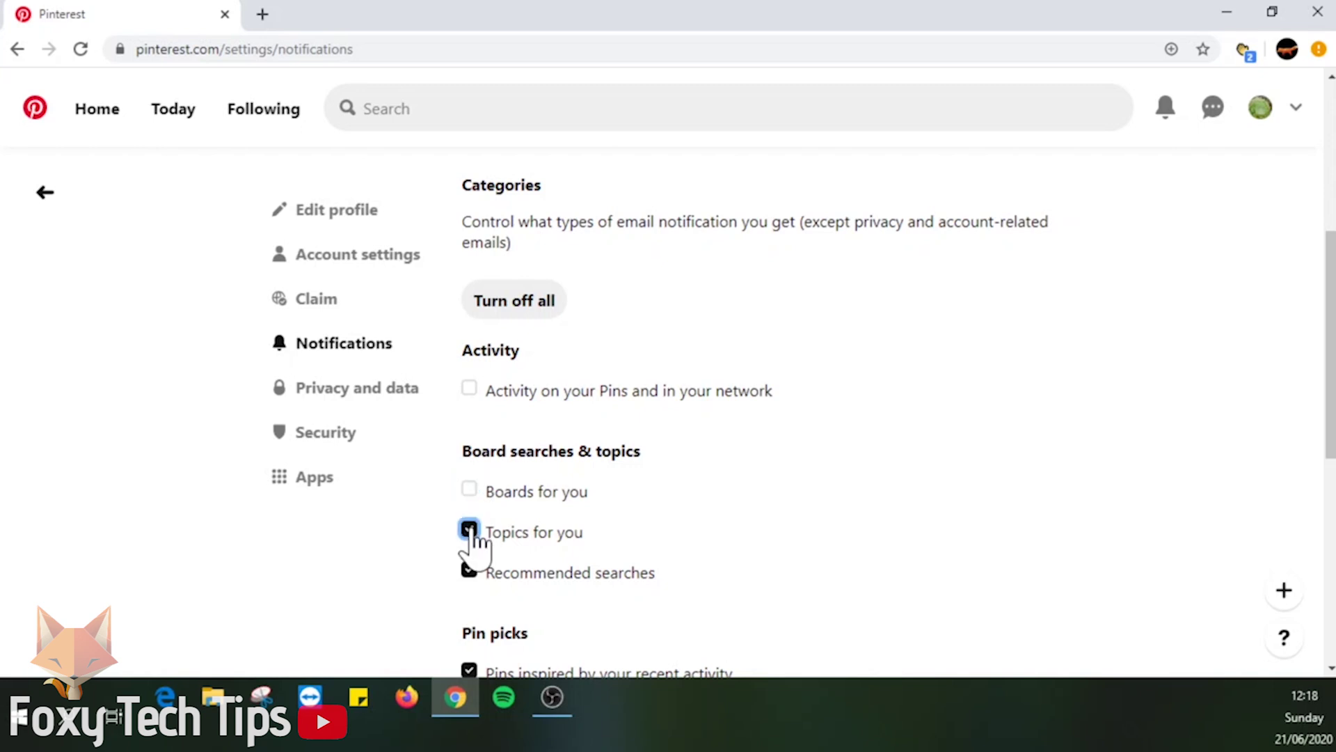
# Turn off all remaining email notification categories at once
pyautogui.click(543, 309)
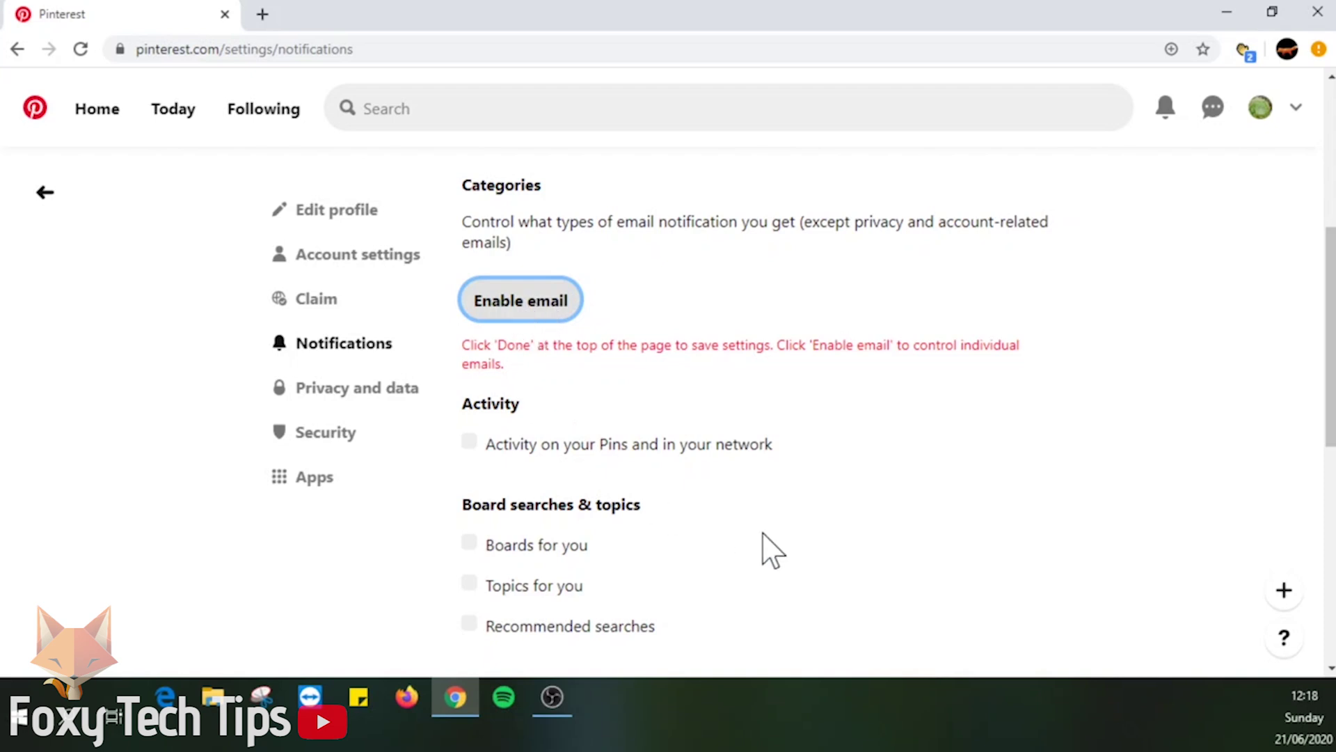
pyautogui.scroll(-2, 766, 550)
pyautogui.scroll(-2, 765, 549)
pyautogui.scroll(-1, 765, 550)
pyautogui.scroll(-3, 765, 549)
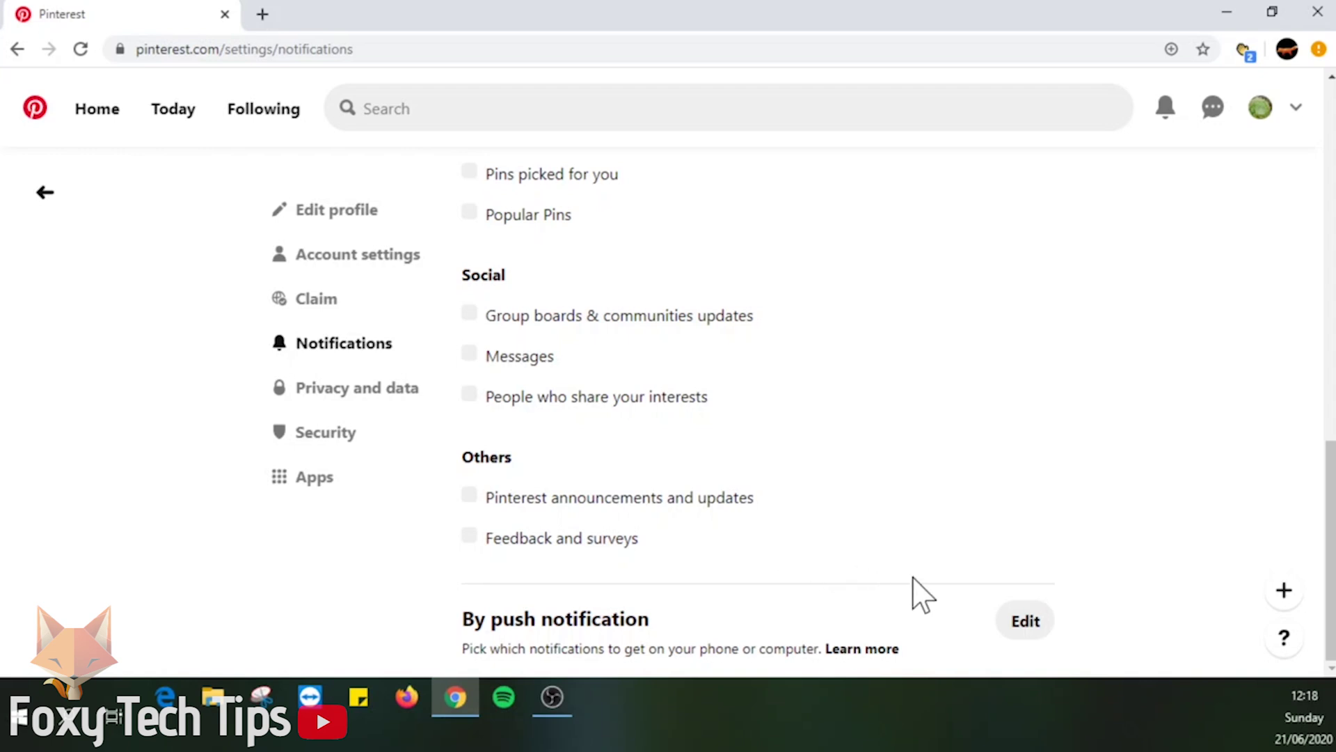
# Turn off every push notification category with Turn off all
pyautogui.click(1021, 630)
pyautogui.scroll(-2, 661, 544)
pyautogui.scroll(-2, 661, 544)
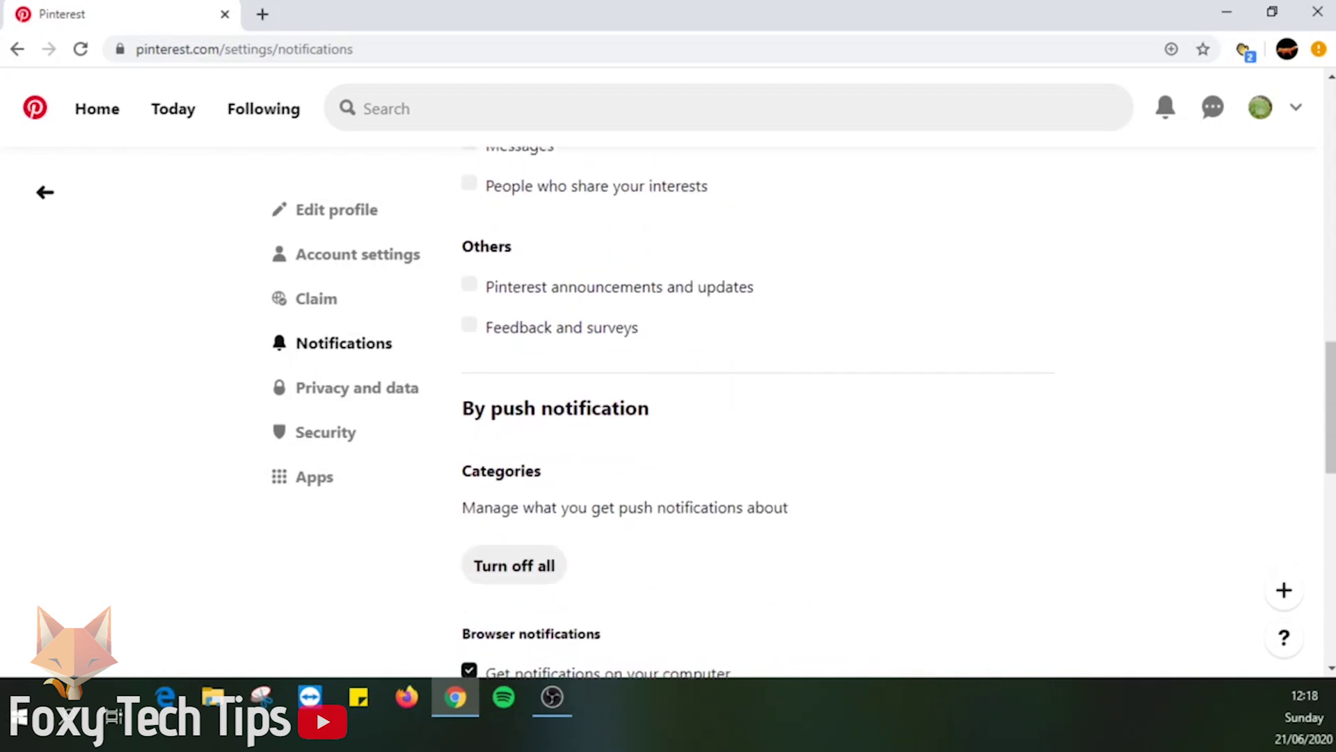
pyautogui.scroll(-1, 662, 546)
pyautogui.scroll(-3, 661, 545)
pyautogui.scroll(-1, 662, 546)
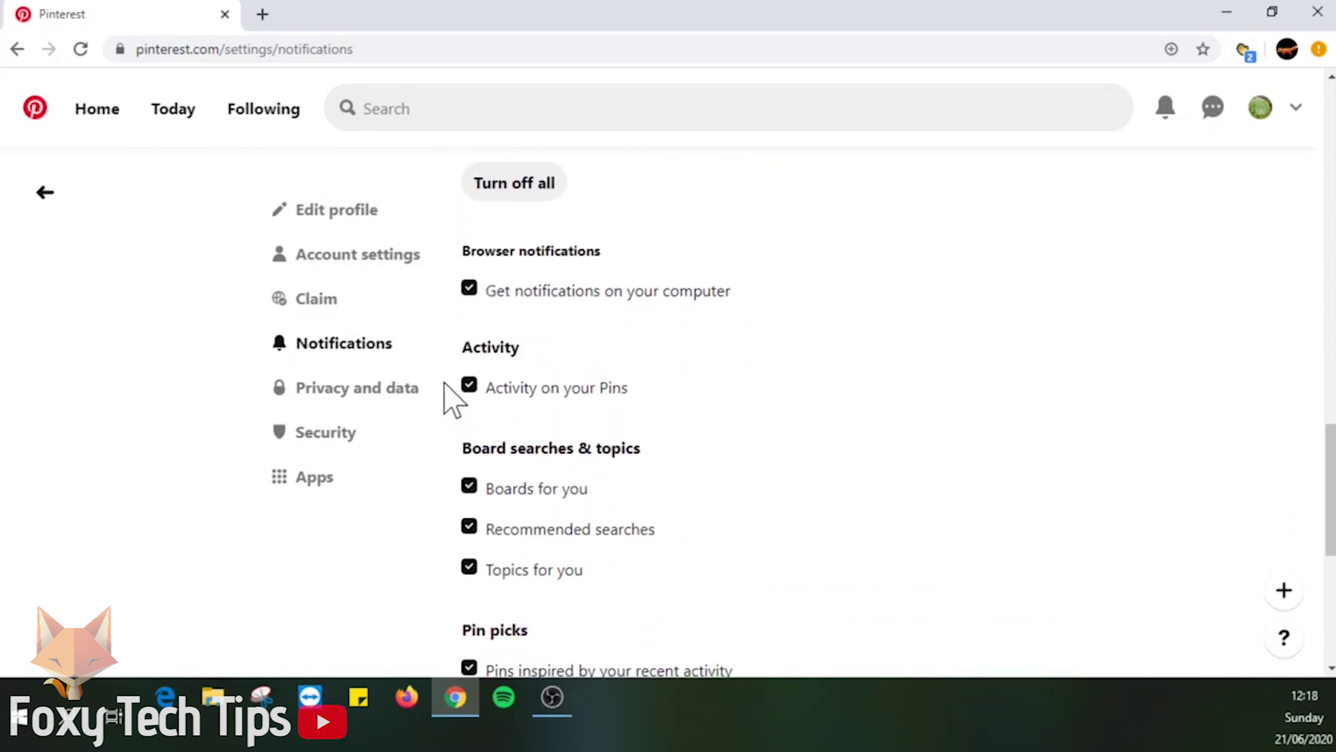
pyautogui.click(469, 386)
pyautogui.click(468, 527)
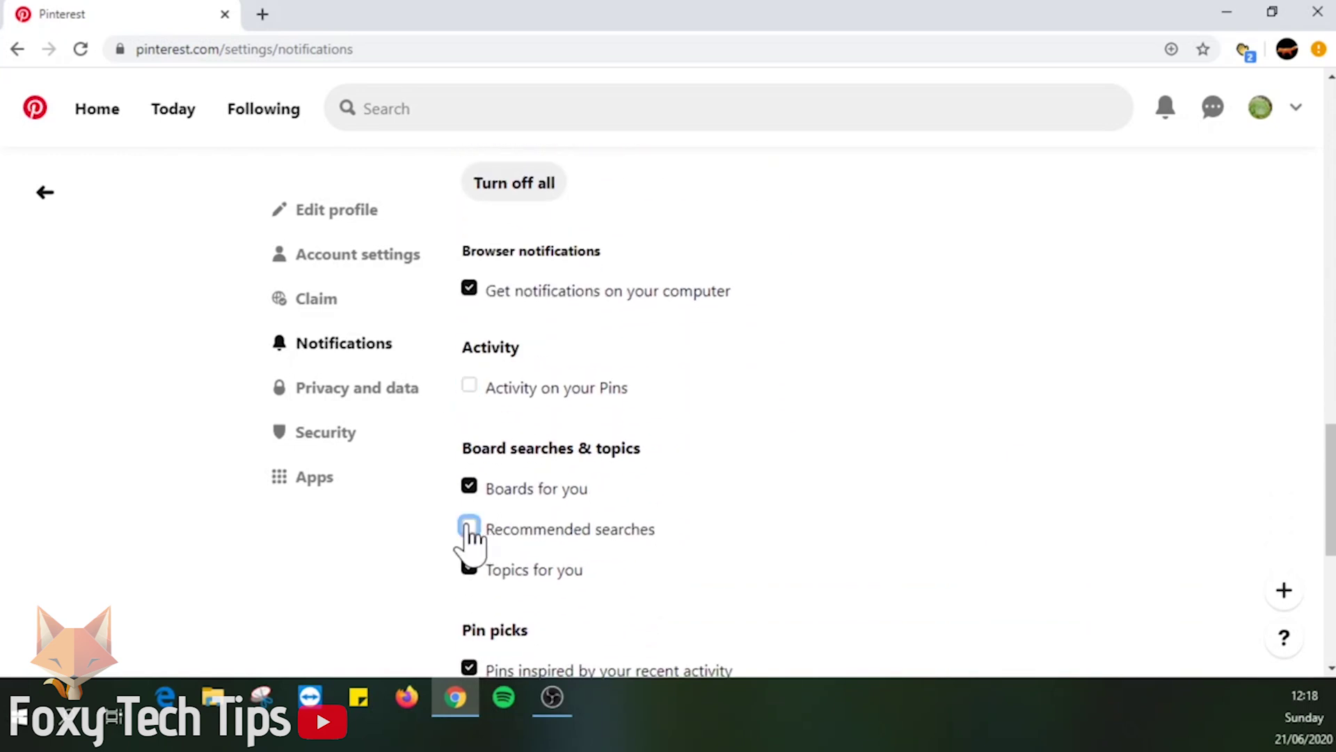
pyautogui.click(469, 386)
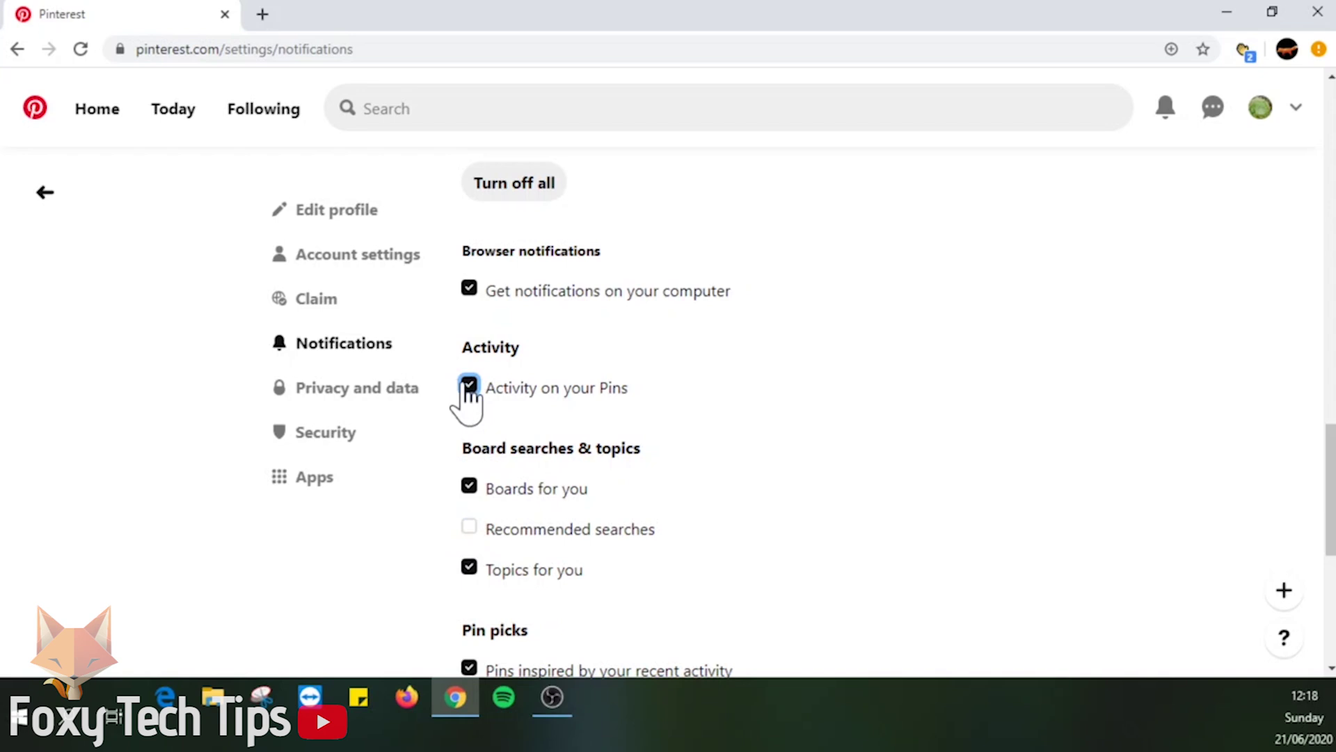
pyautogui.click(527, 184)
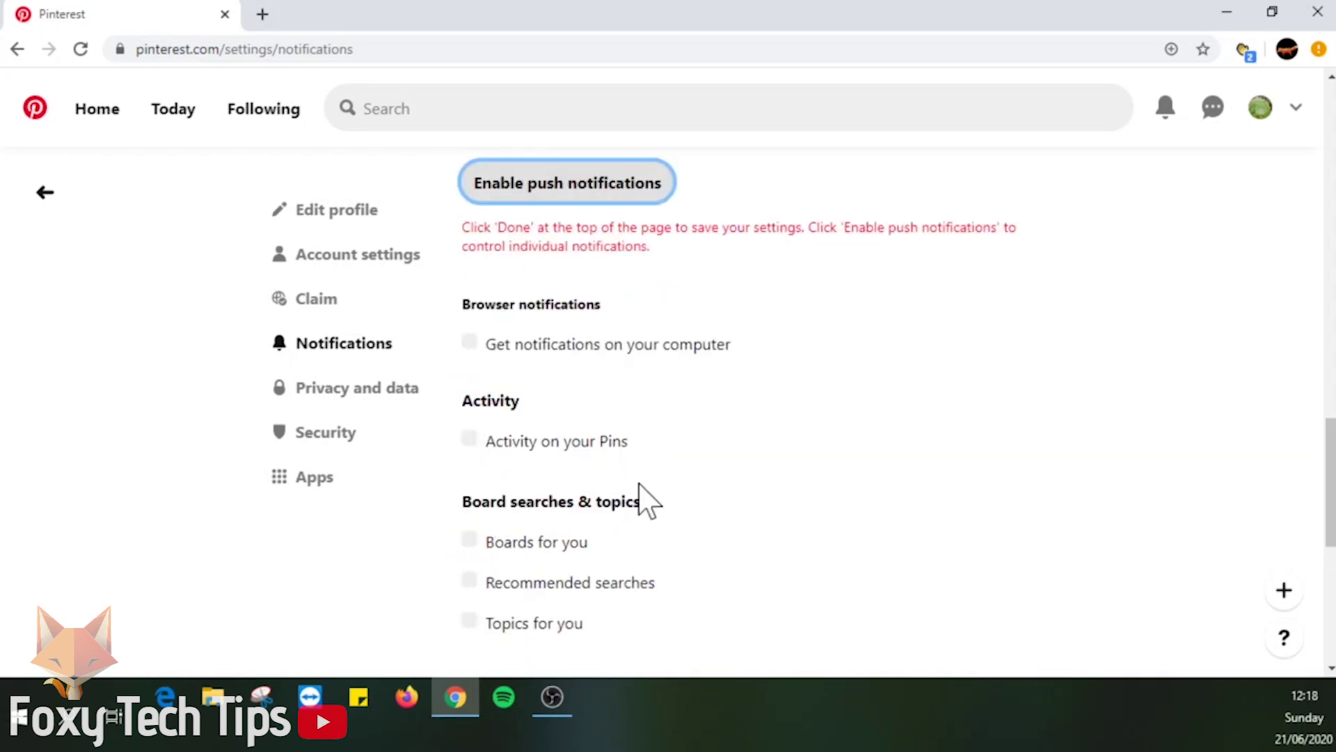
# Save the web notification changes with Done
pyautogui.scroll(-6, 639, 498)
pyautogui.scroll(-1, 638, 498)
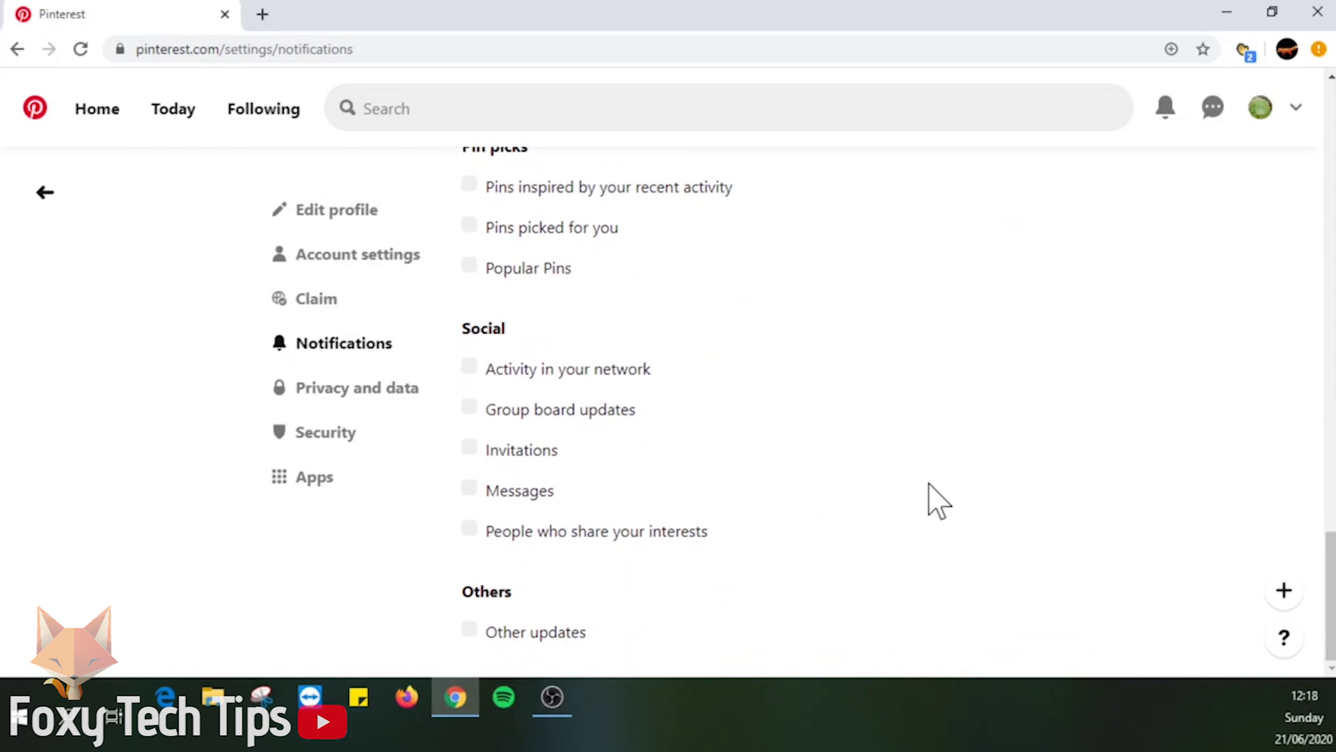
pyautogui.scroll(1, 936, 499)
pyautogui.scroll(5, 936, 500)
pyautogui.scroll(5, 936, 500)
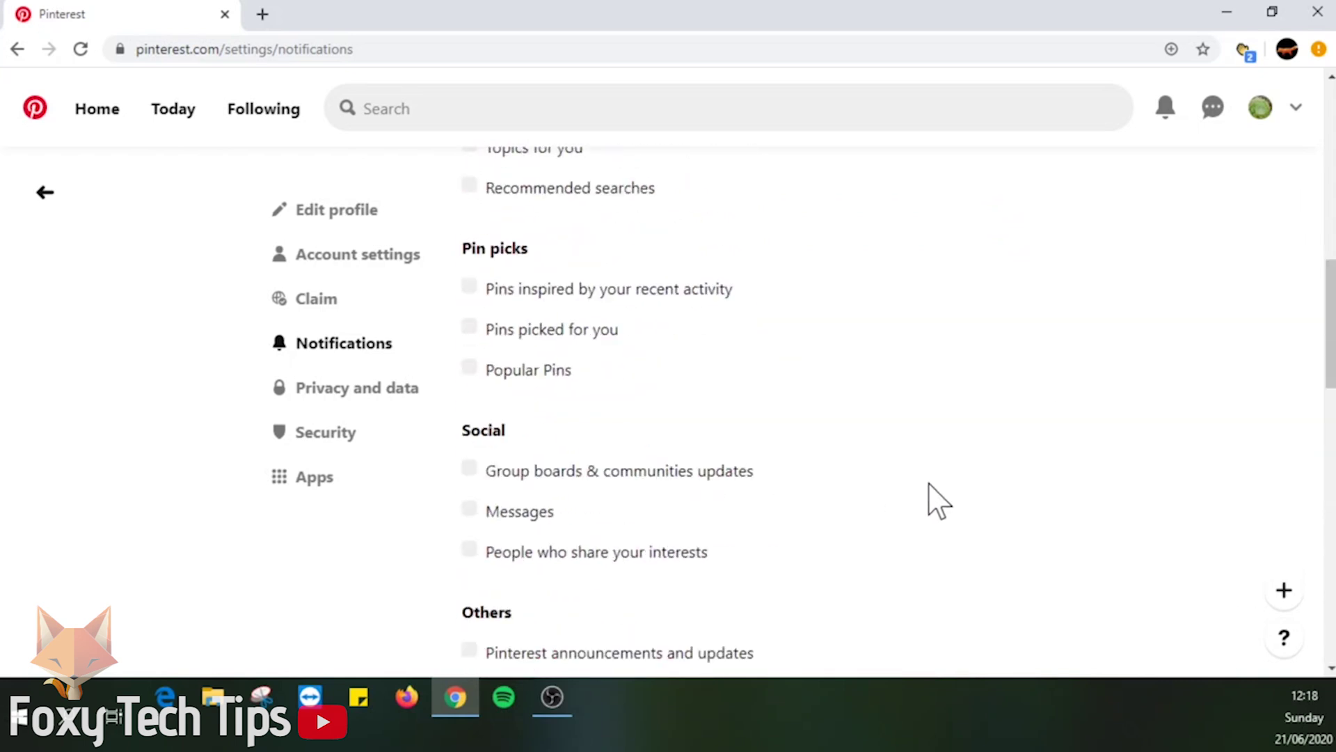
pyautogui.scroll(5, 936, 499)
pyautogui.scroll(3, 936, 499)
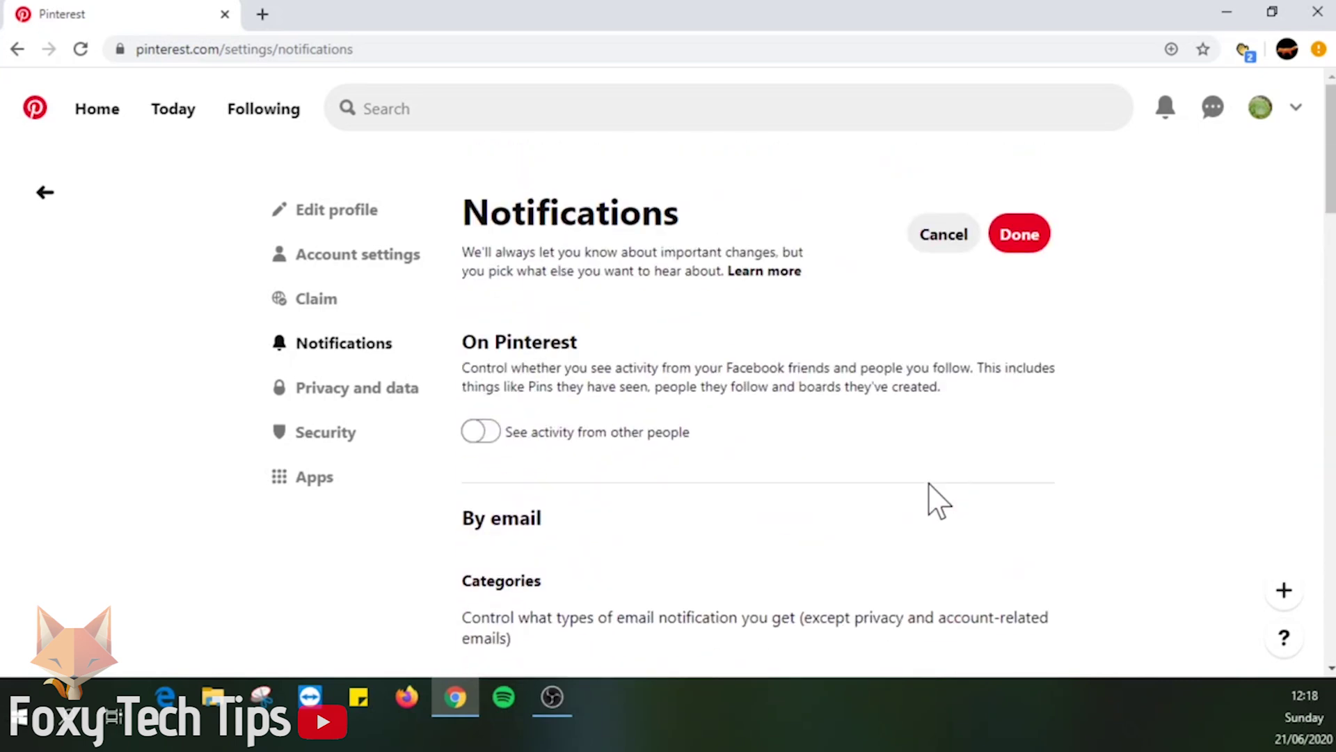
pyautogui.click(1021, 249)
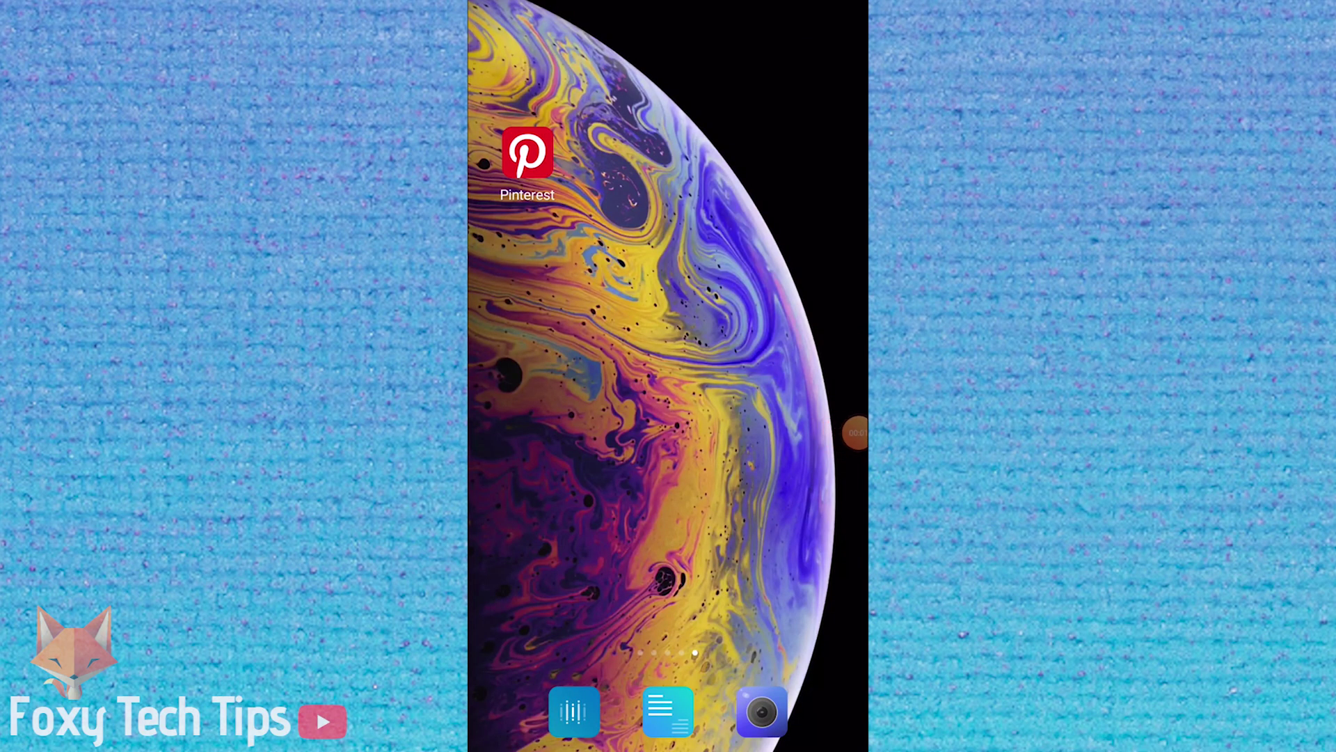
# In the phone app, reach Notifications settings via Saved, the avatar and the settings gear
pyautogui.click(527, 153)
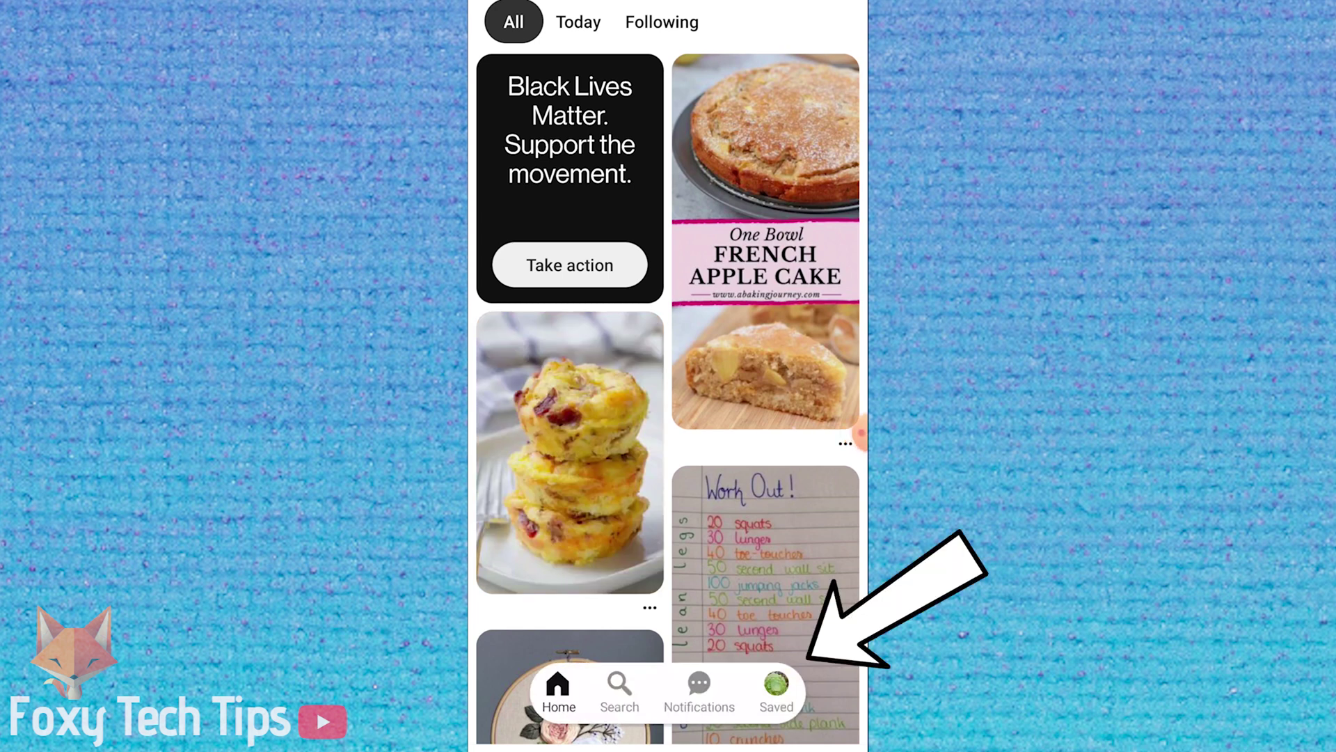
pyautogui.click(776, 689)
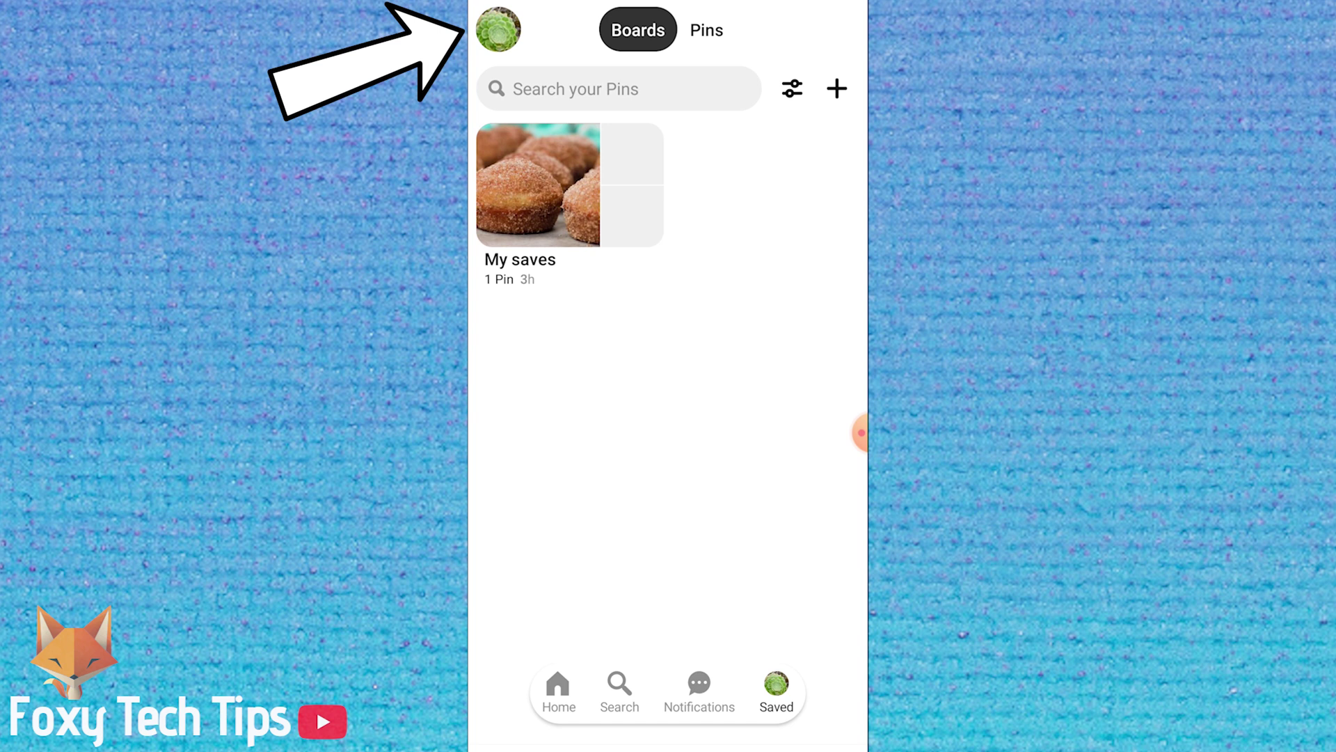
pyautogui.click(499, 29)
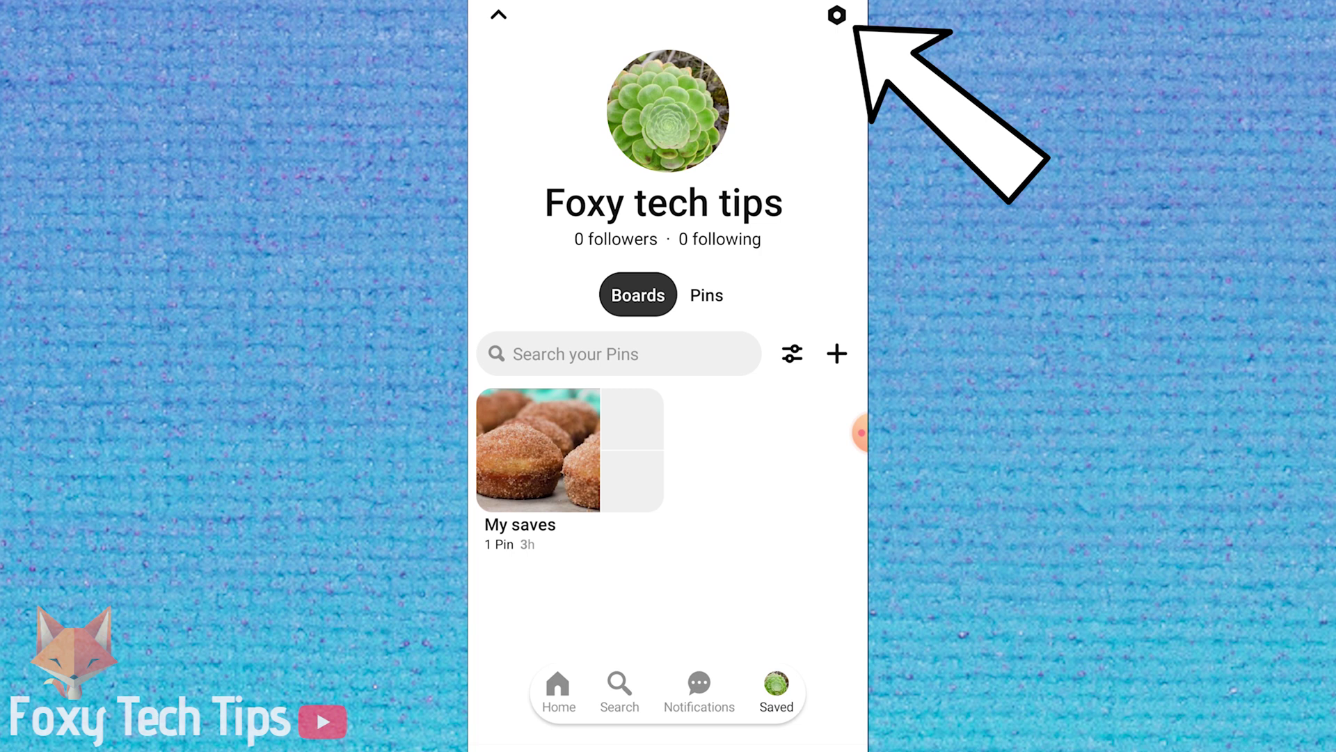
pyautogui.click(837, 15)
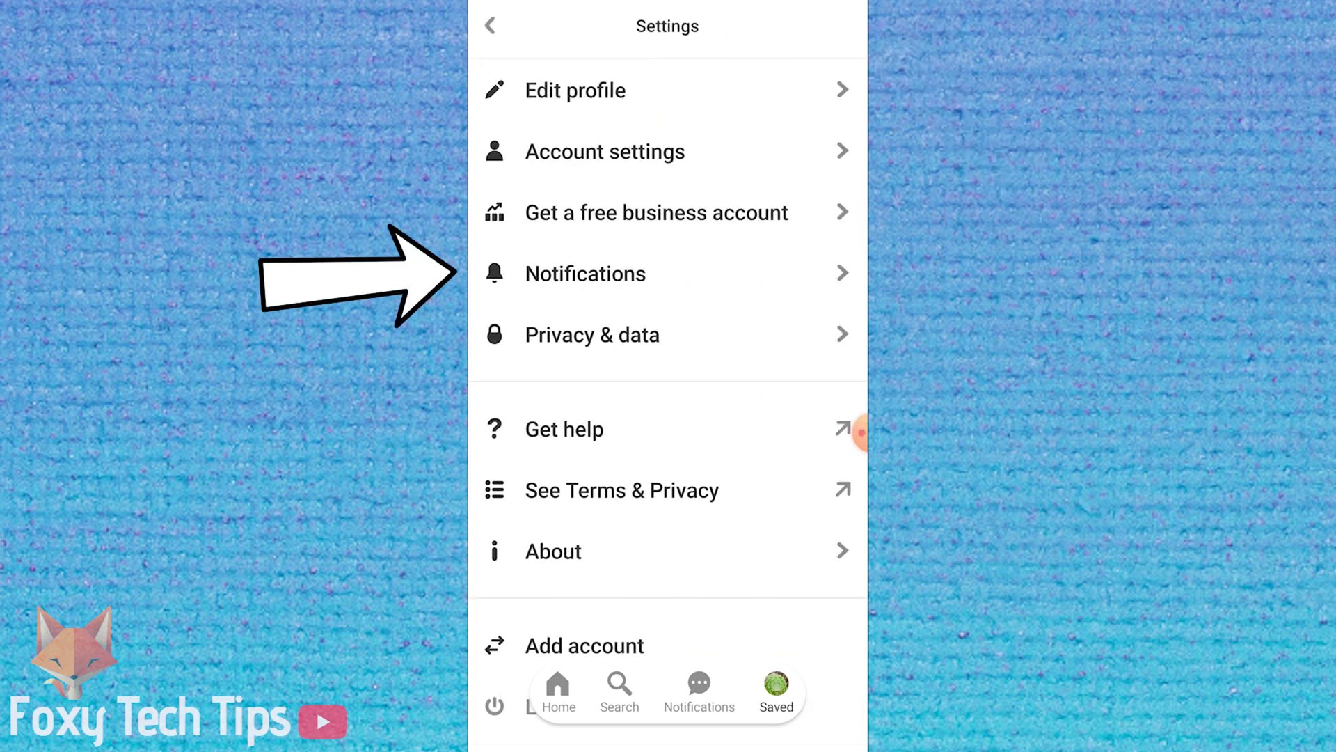
pyautogui.click(586, 274)
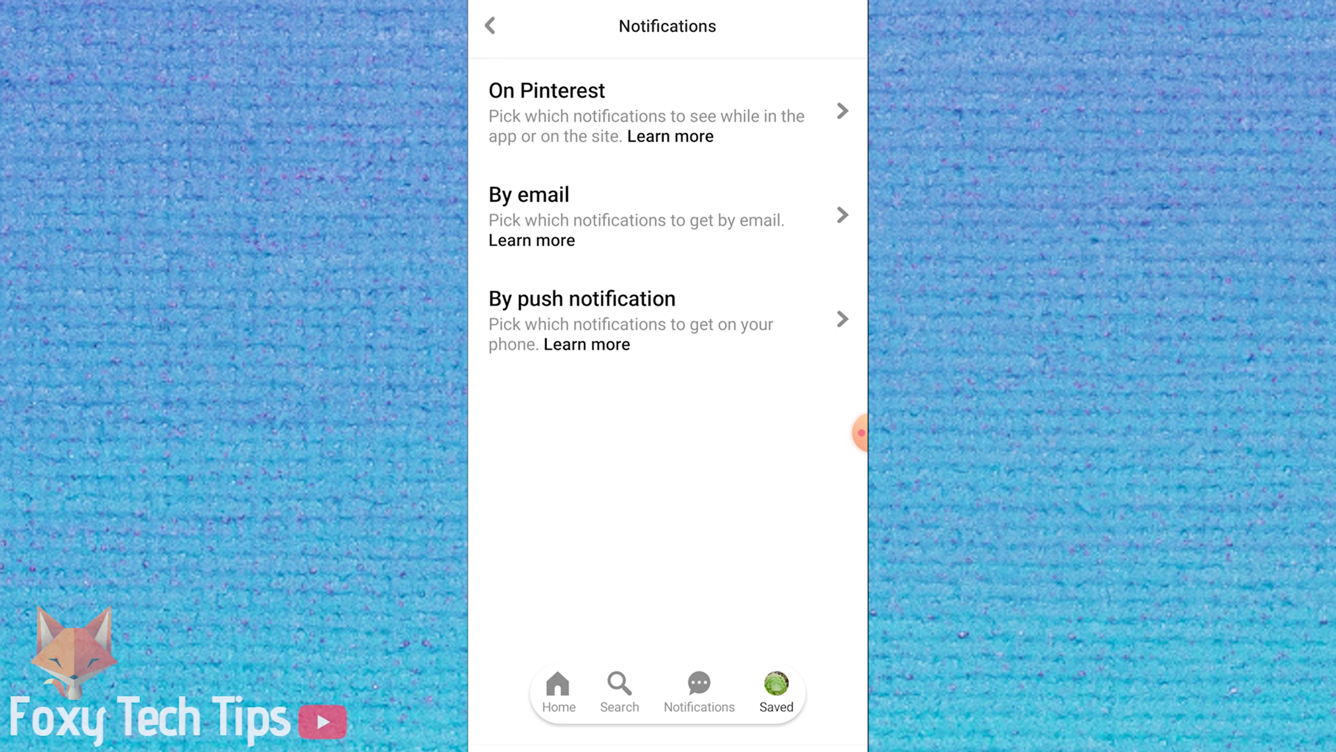
# Switch off See activity from other people under On Pinterest in the app
pyautogui.click(547, 90)
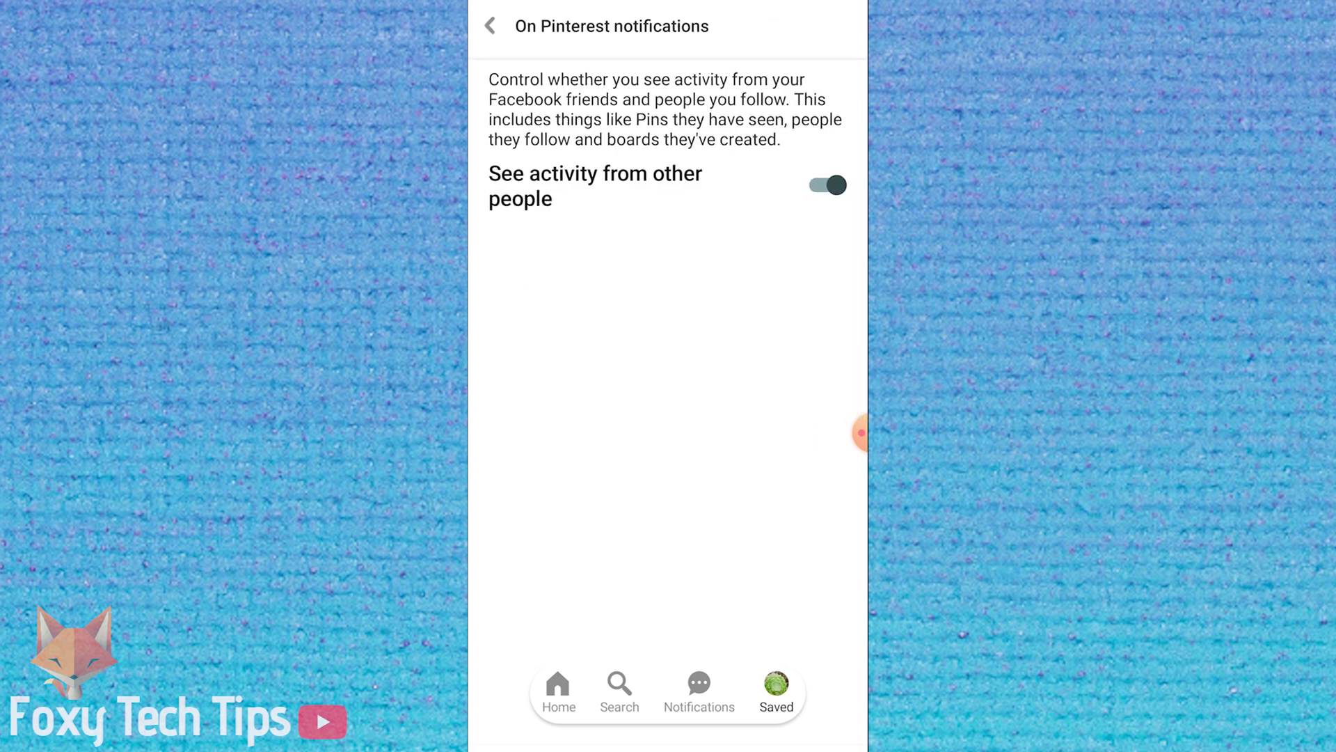
pyautogui.click(828, 184)
pyautogui.click(490, 26)
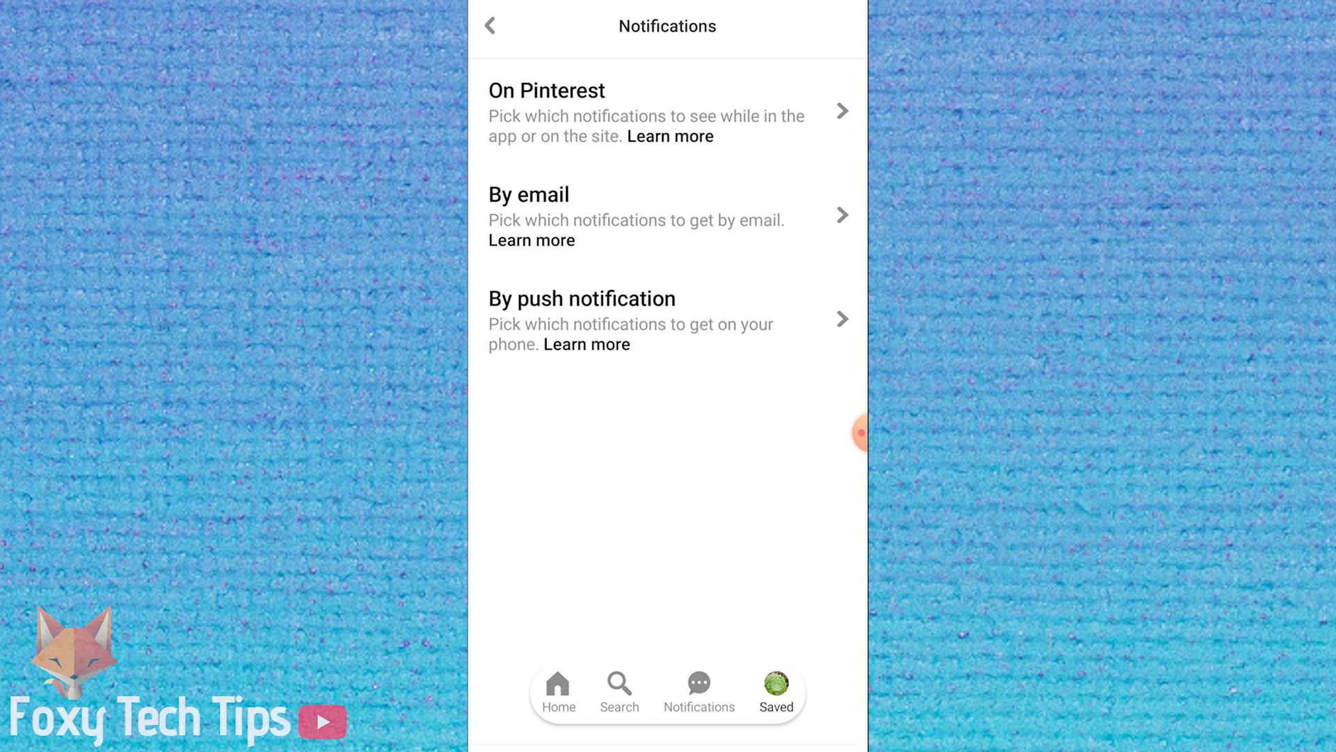
# Turn off all email notifications in the app, confirming the prompt
pyautogui.click(668, 215)
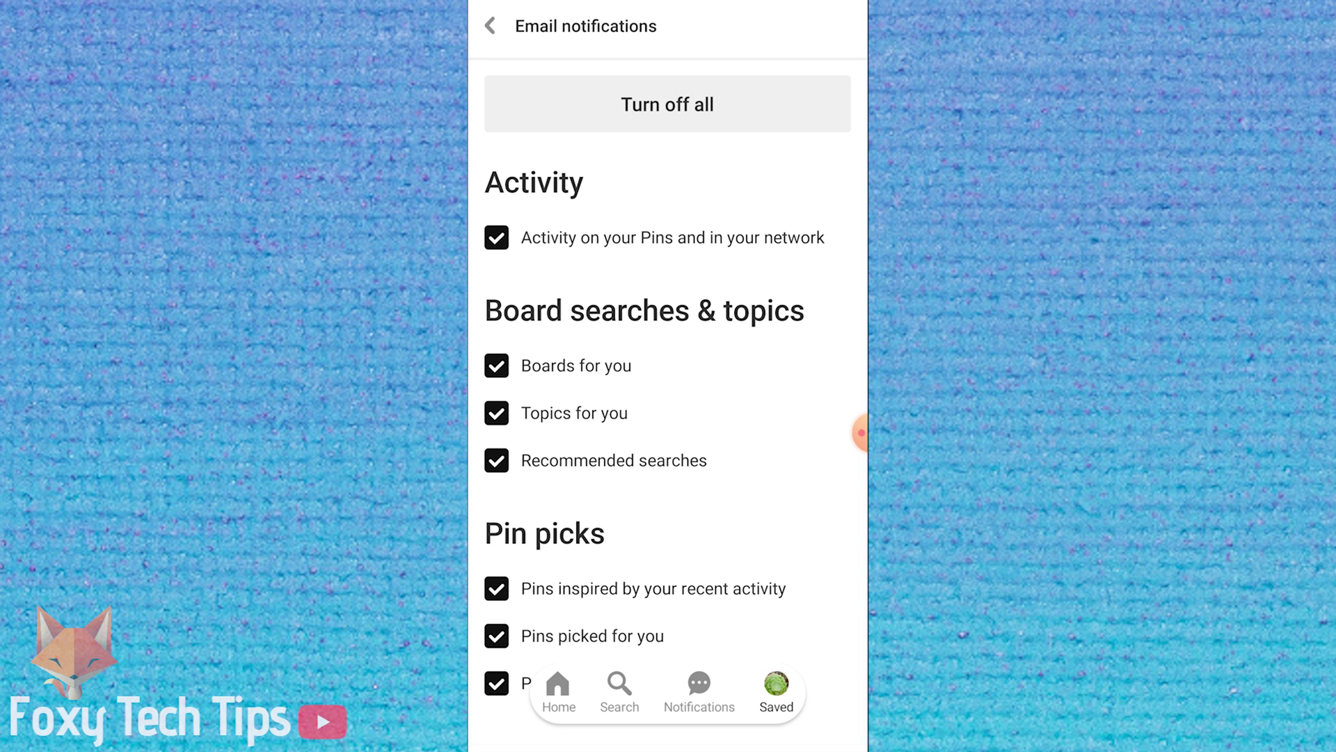
pyautogui.click(497, 237)
pyautogui.click(496, 412)
pyautogui.click(496, 413)
pyautogui.click(496, 365)
pyautogui.click(497, 460)
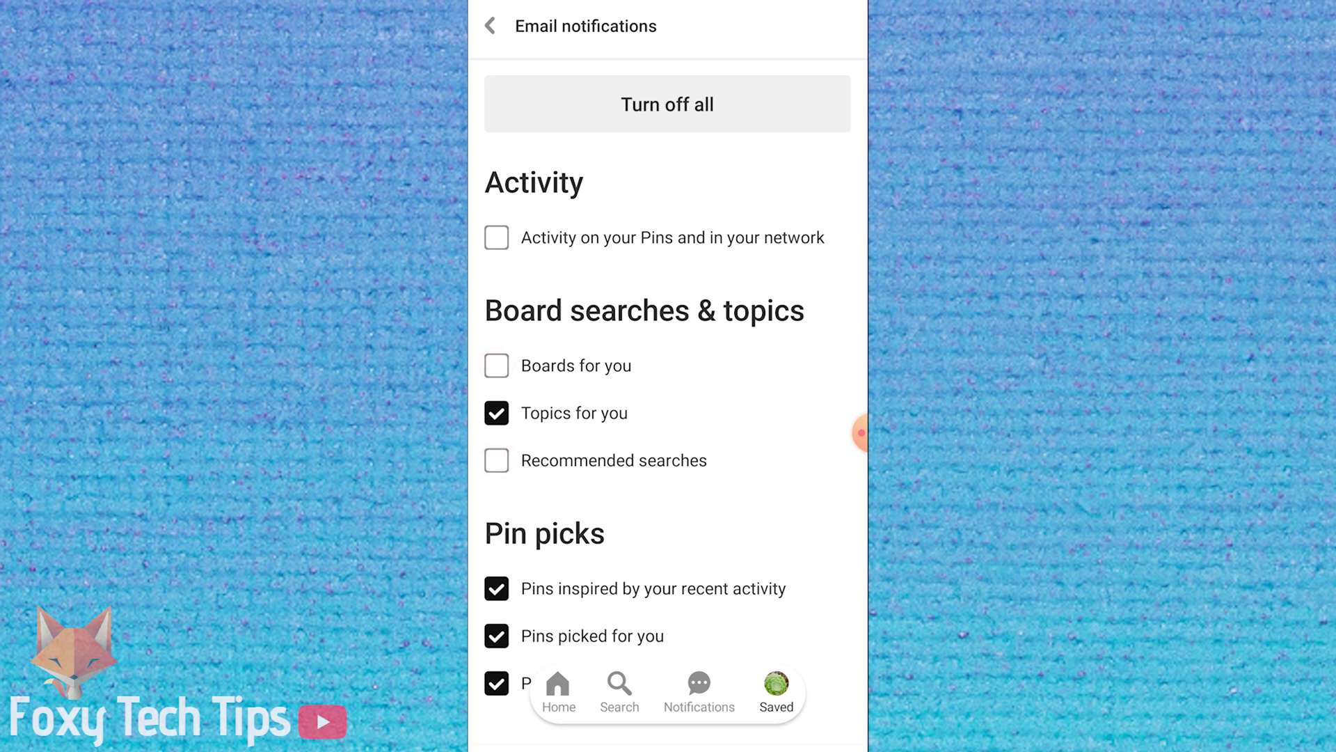
pyautogui.click(668, 104)
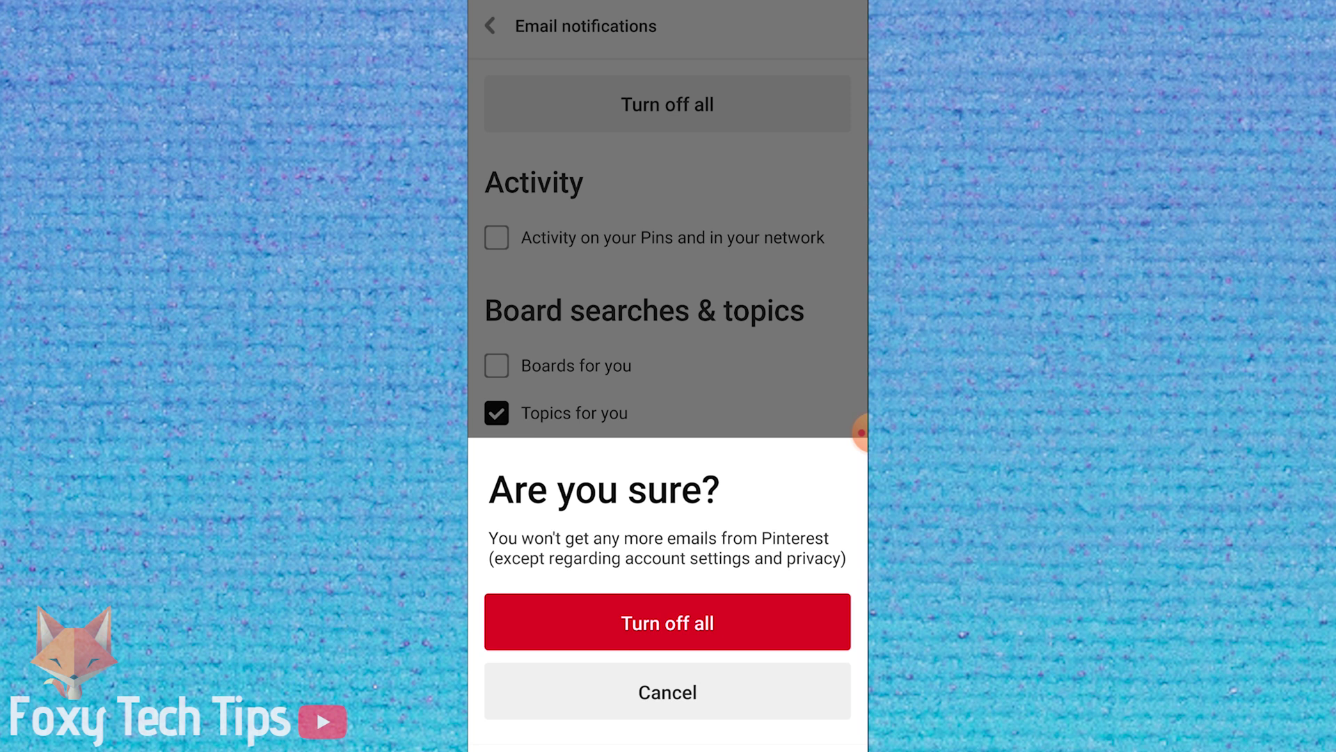
pyautogui.click(668, 621)
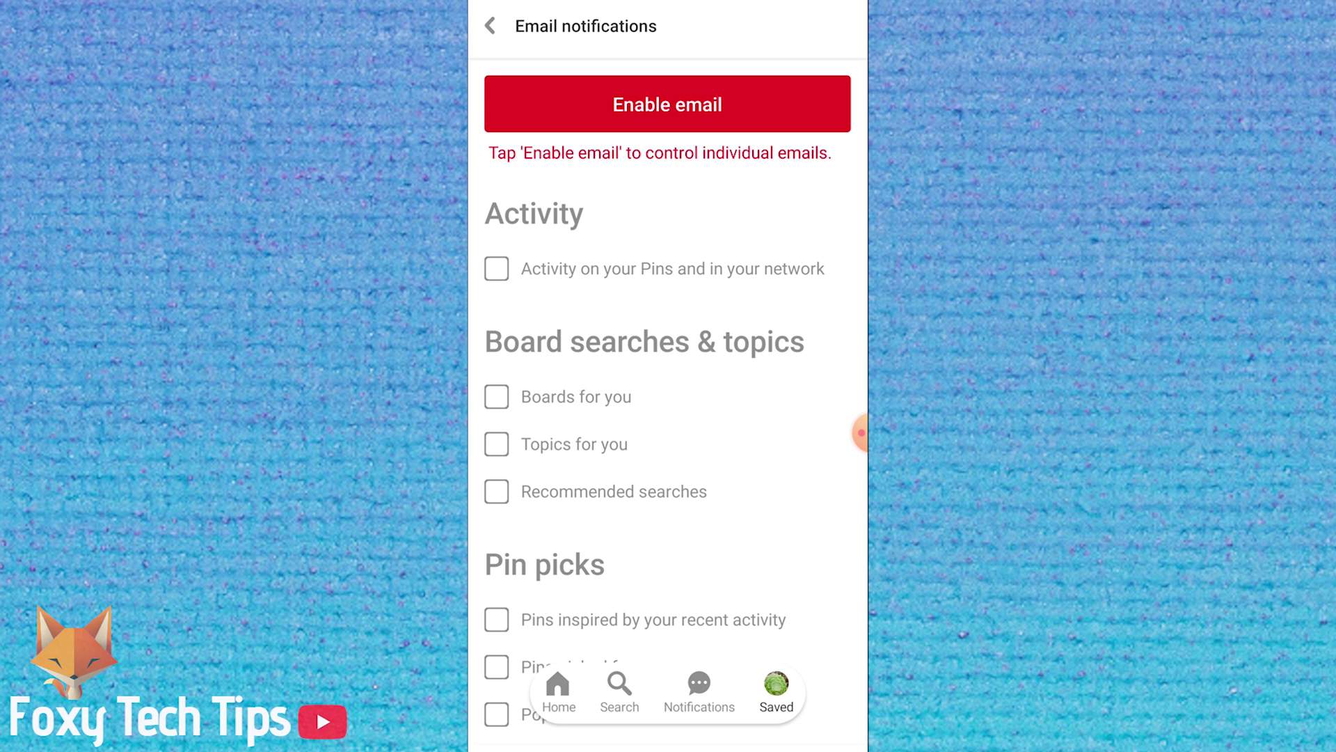
pyautogui.press('Escape')
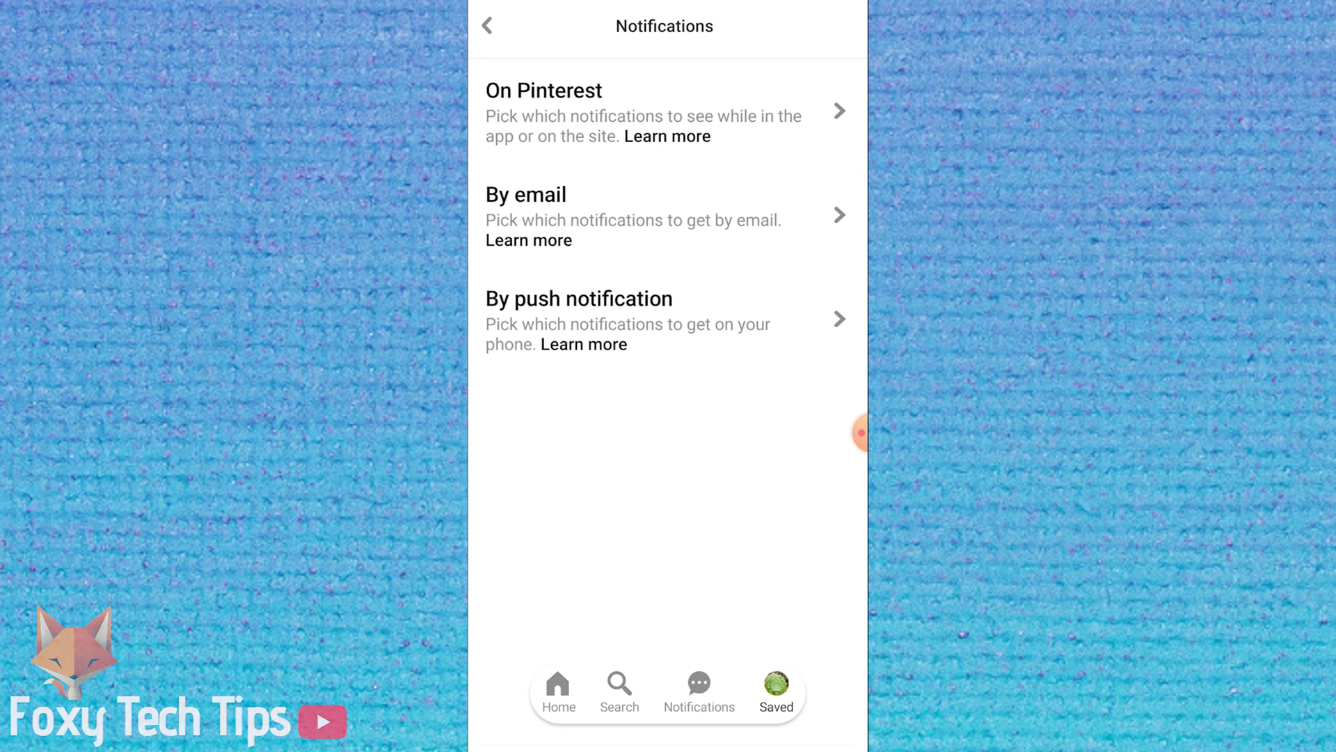
# In By push notification, confirm Turn off all, then go back to the Notifications list
pyautogui.click(648, 320)
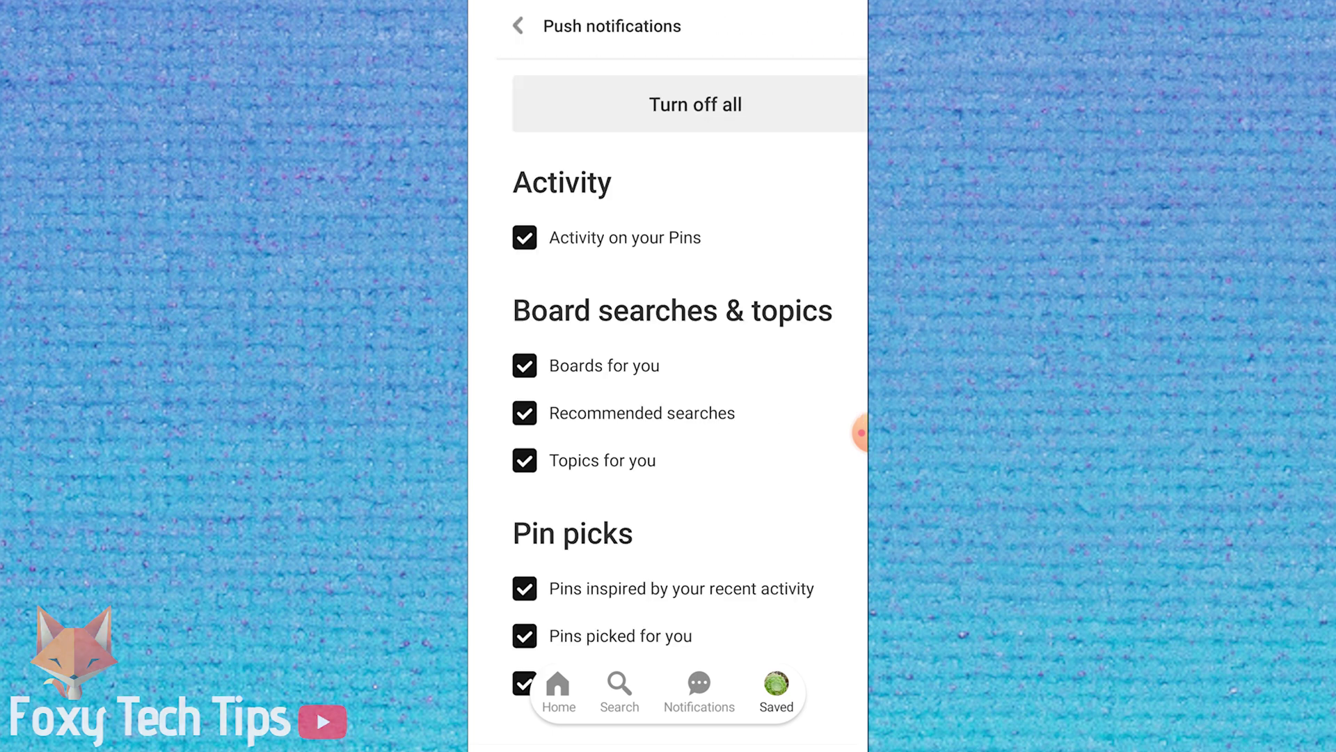
pyautogui.click(497, 237)
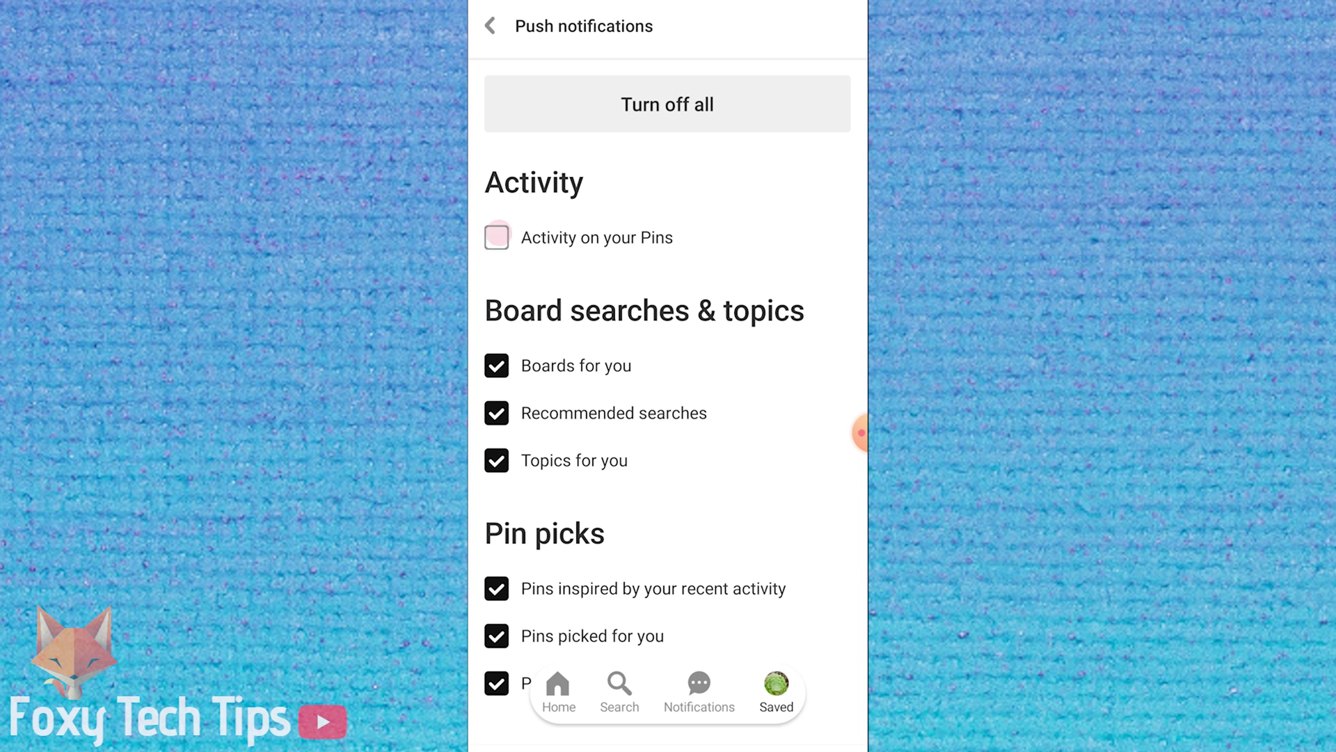
pyautogui.click(497, 365)
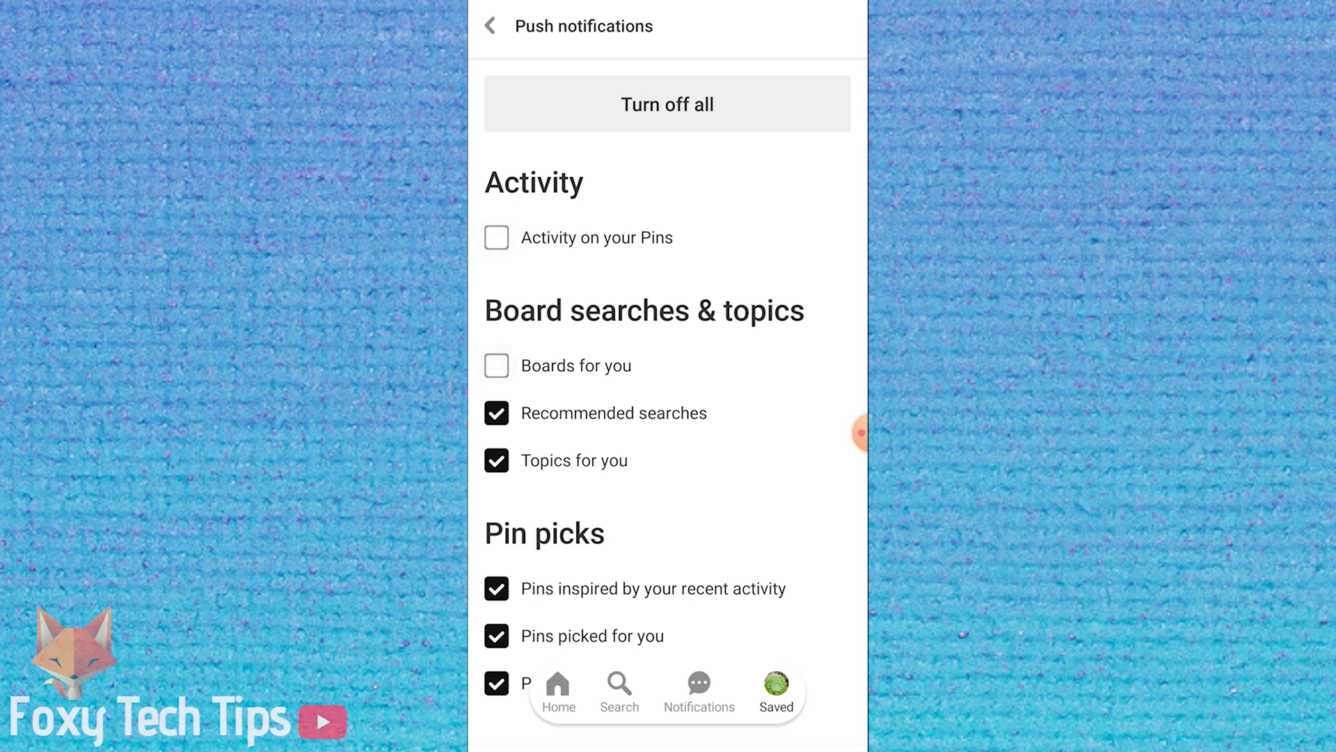
pyautogui.click(497, 365)
pyautogui.click(496, 460)
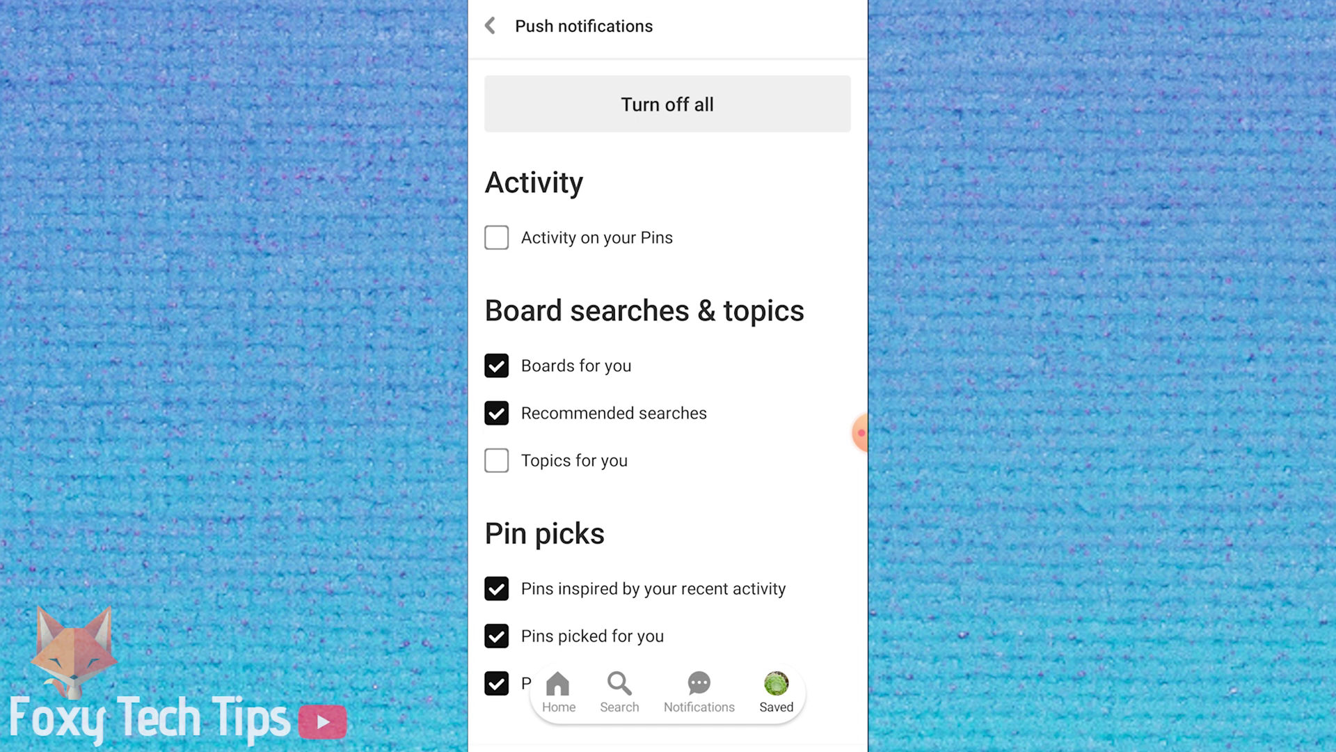
pyautogui.click(668, 103)
pyautogui.click(668, 622)
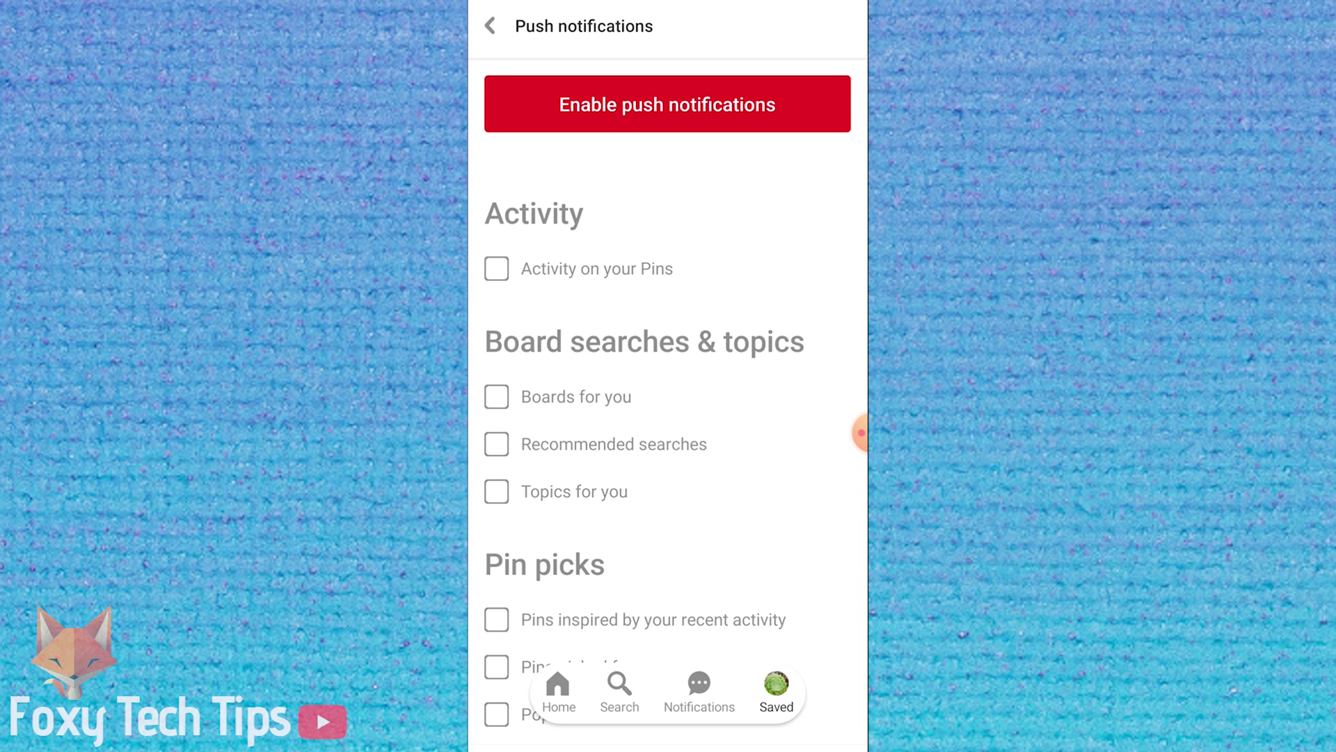
pyautogui.click(490, 26)
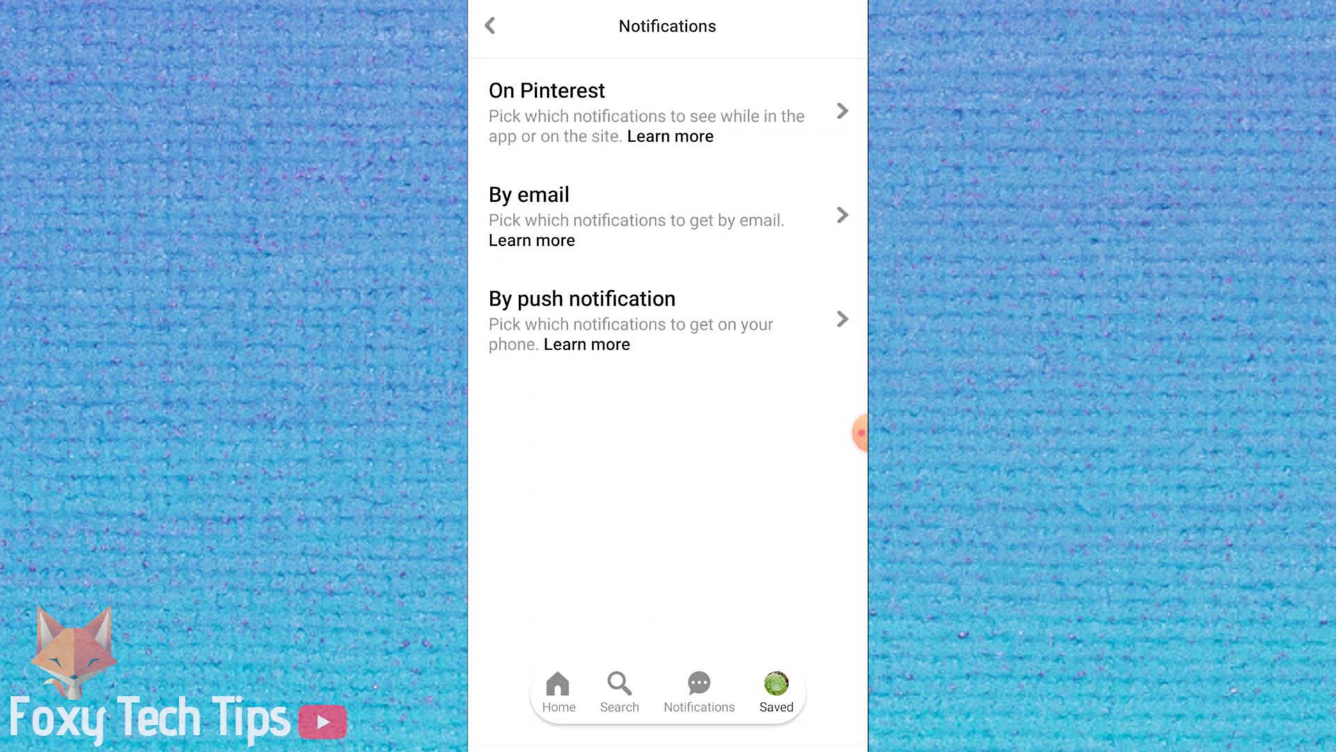